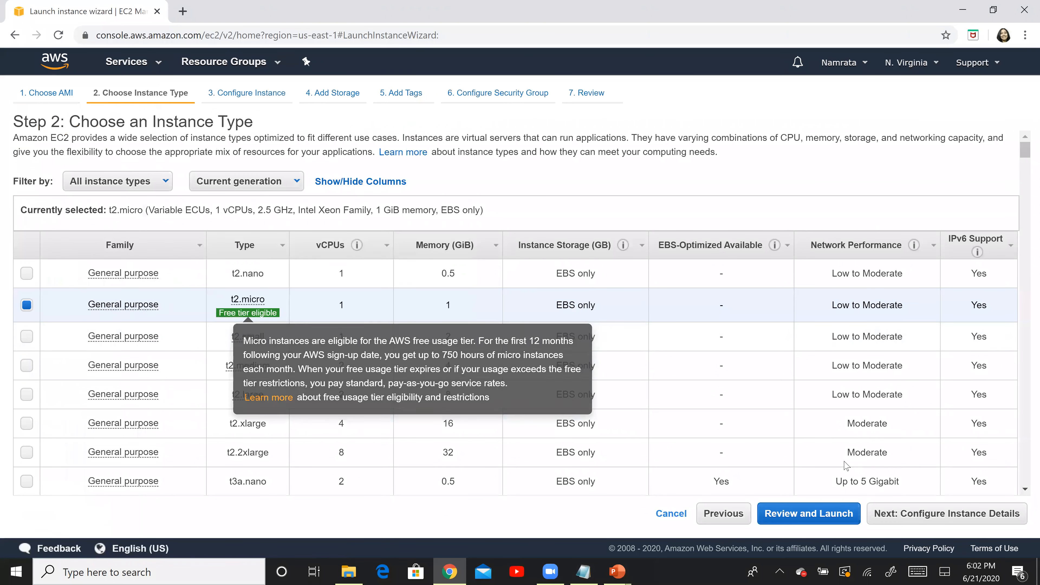
Step: Keep the t2.micro instance type, set Auto-assign Public IP to Enable, and continue to the storage settings
{"action": "left_click", "coordinate": [947, 514]}
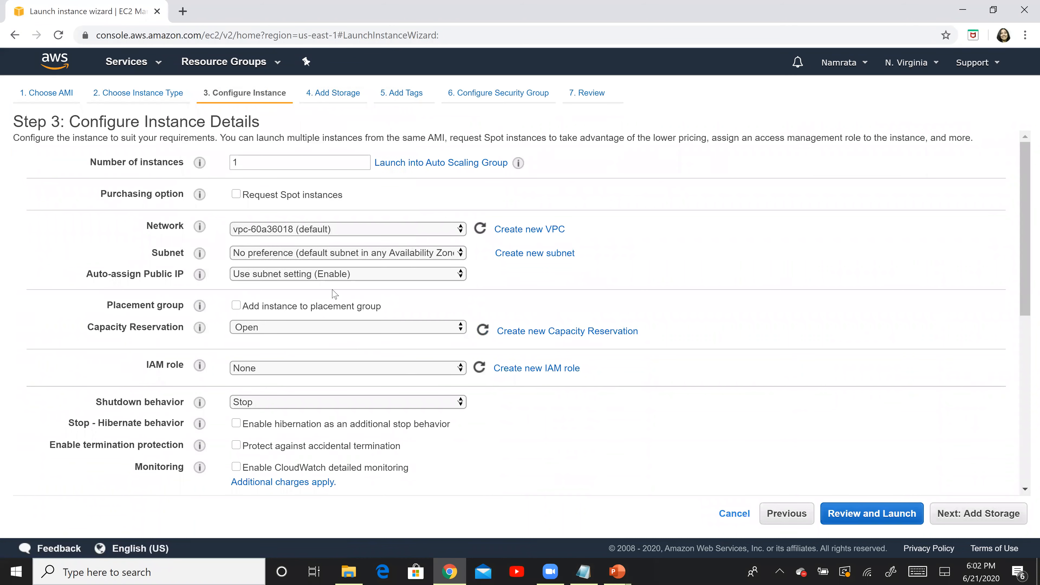
{"action": "left_click", "coordinate": [340, 281]}
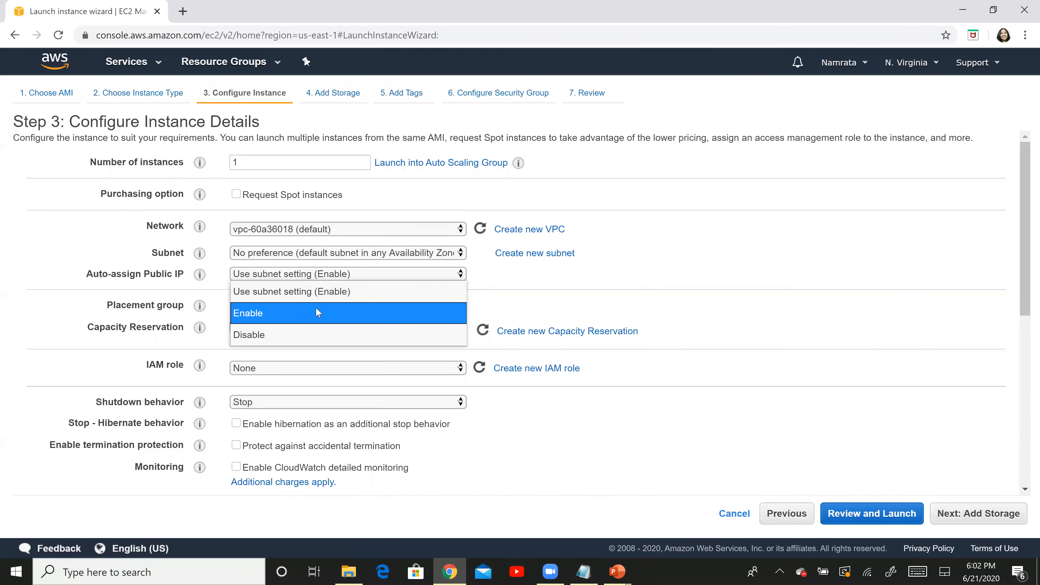
{"action": "left_click", "coordinate": [316, 308]}
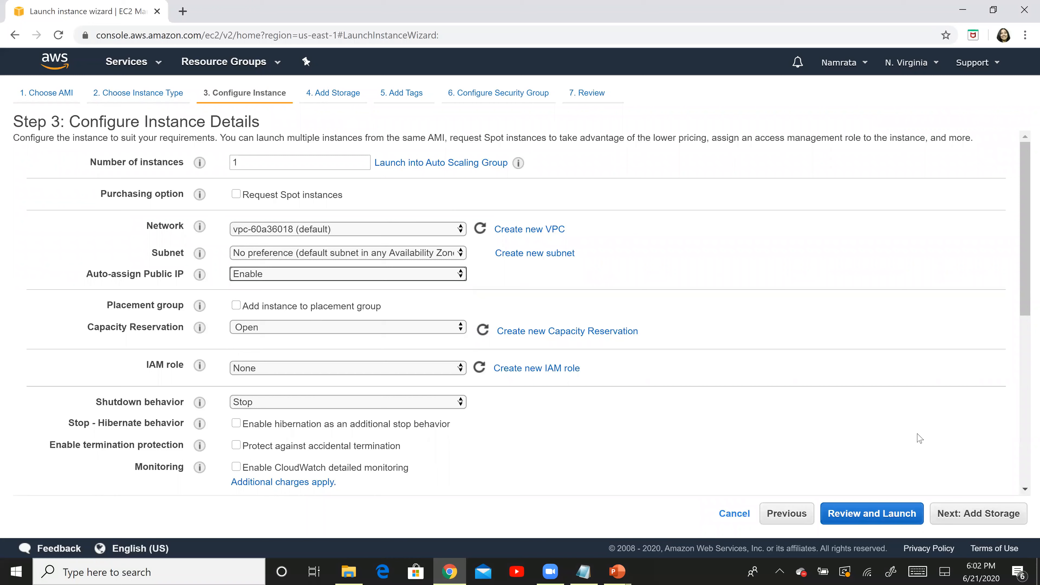
{"action": "left_click", "coordinate": [979, 513]}
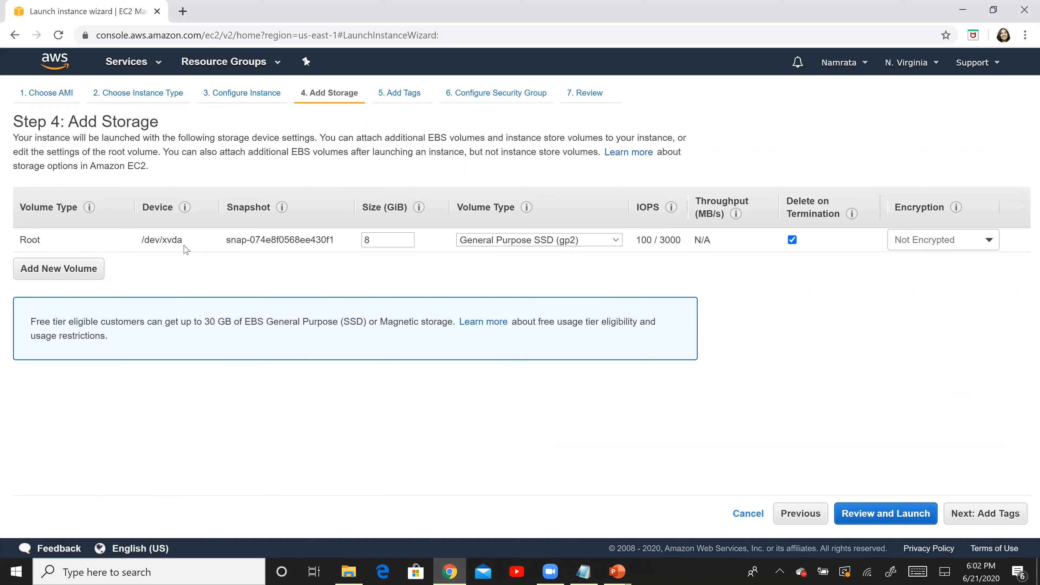
Step: Copy the root device name /dev/xvda into the Original Instance's Root Vol line in the Notepad notes, and return to the browser
{"action": "triple_click", "coordinate": [152, 241]}
{"action": "key", "text": "ctrl+c"}
{"action": "key", "text": "alt+Tab"}
{"action": "key", "text": "alt+Tab"}
{"action": "key", "text": "alt+Tab"}
{"action": "key", "text": "alt+Tab"}
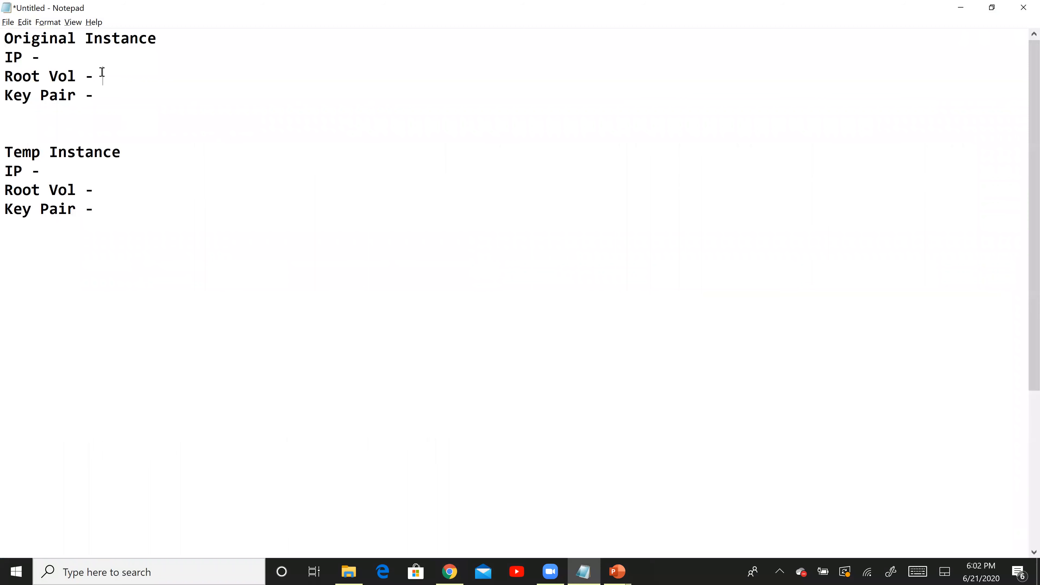
{"action": "left_click", "coordinate": [101, 72]}
{"action": "key", "text": "ctrl+v"}
{"action": "key", "text": "alt+Tab"}
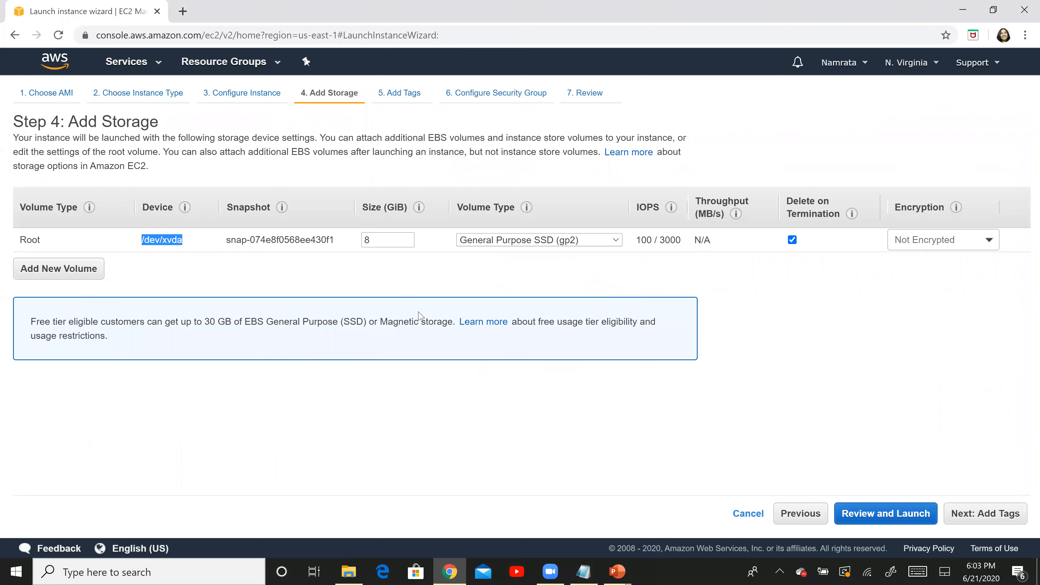
Step: Keep the default storage and tags, assign the existing security group EC2-SG, and continue to the launch review
{"action": "left_click", "coordinate": [828, 342]}
{"action": "left_click", "coordinate": [943, 501]}
{"action": "left_click", "coordinate": [943, 505]}
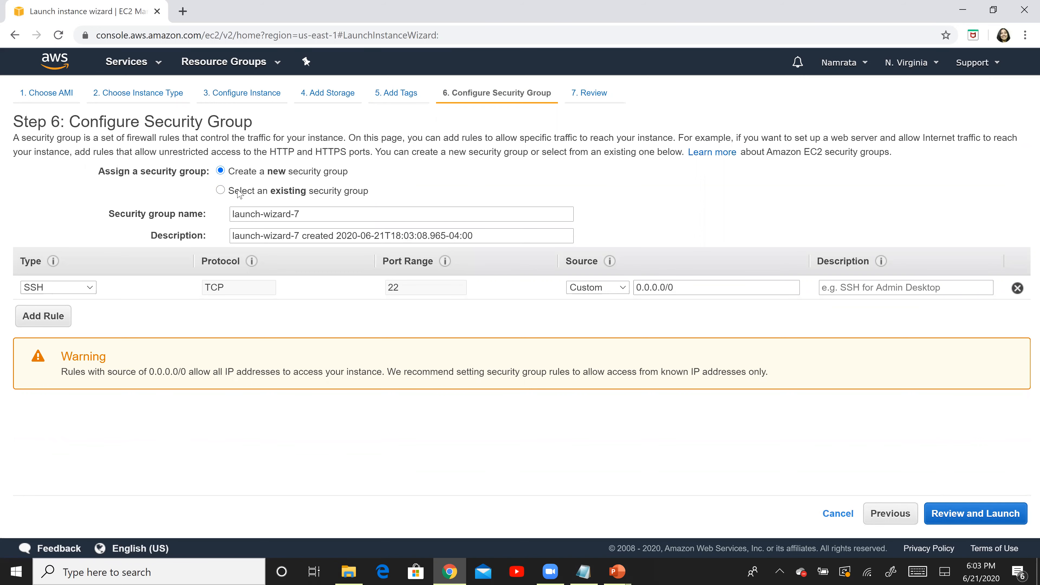
{"action": "left_click", "coordinate": [240, 193]}
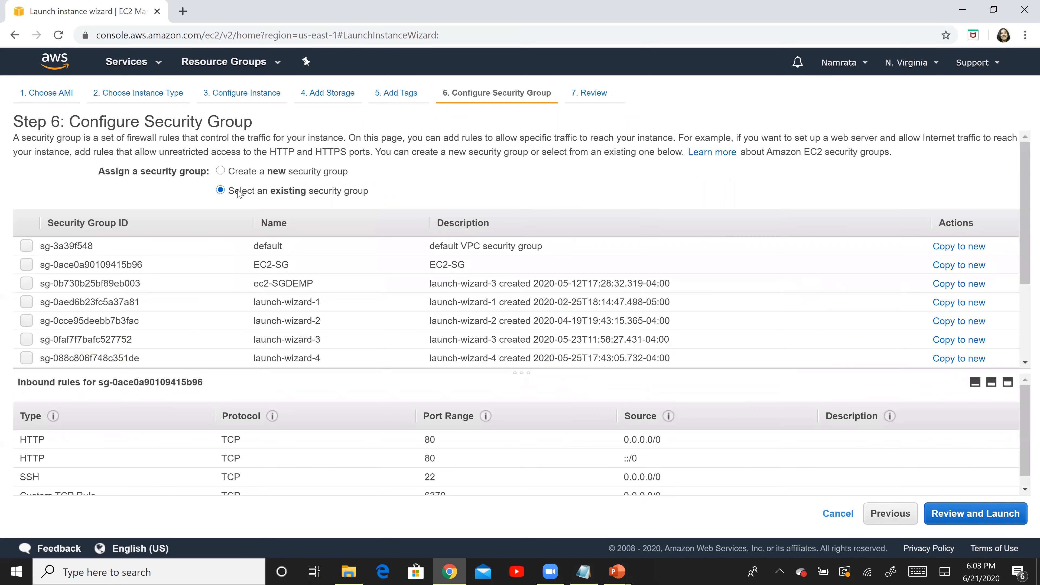
{"action": "left_click", "coordinate": [330, 264]}
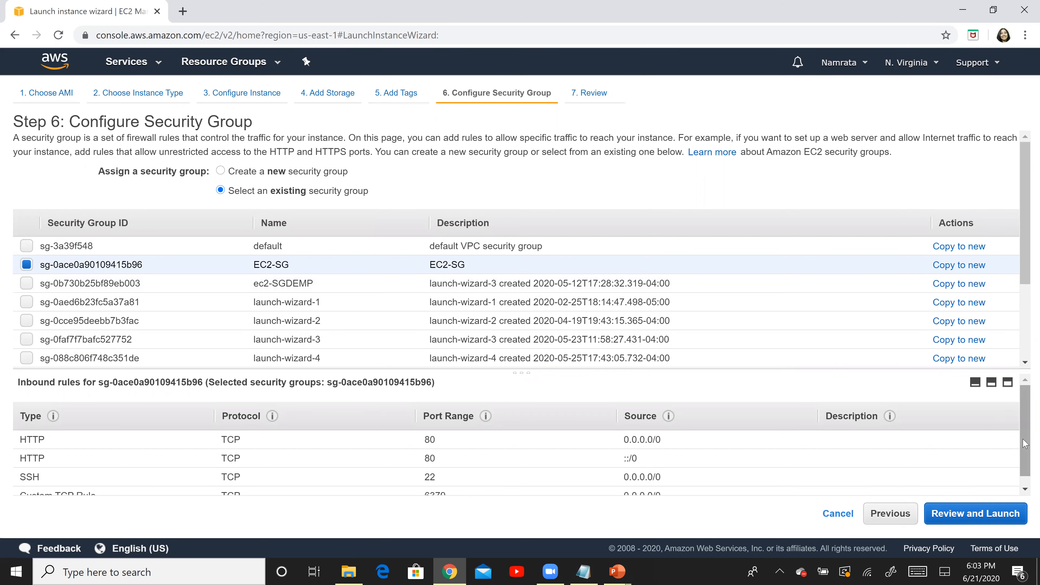
{"action": "left_click_drag", "start_coordinate": [1024, 444], "coordinate": [1022, 466]}
{"action": "left_click", "coordinate": [1003, 514]}
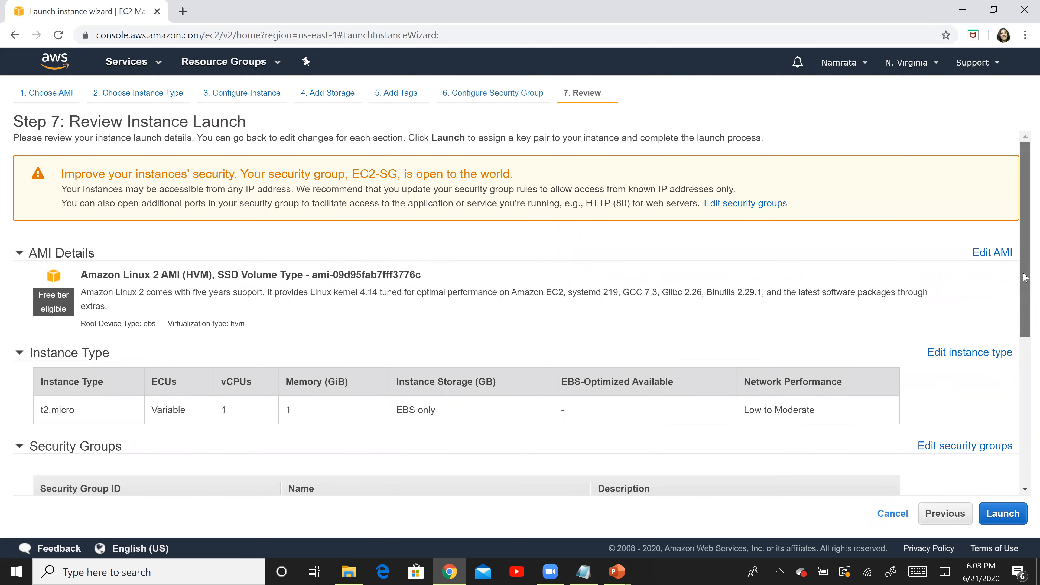
Step: Launch the instance with the existing key pair AWSKeyPair, acknowledging access to its private key file, and open the new instance's entry
{"action": "left_click", "coordinate": [1027, 443]}
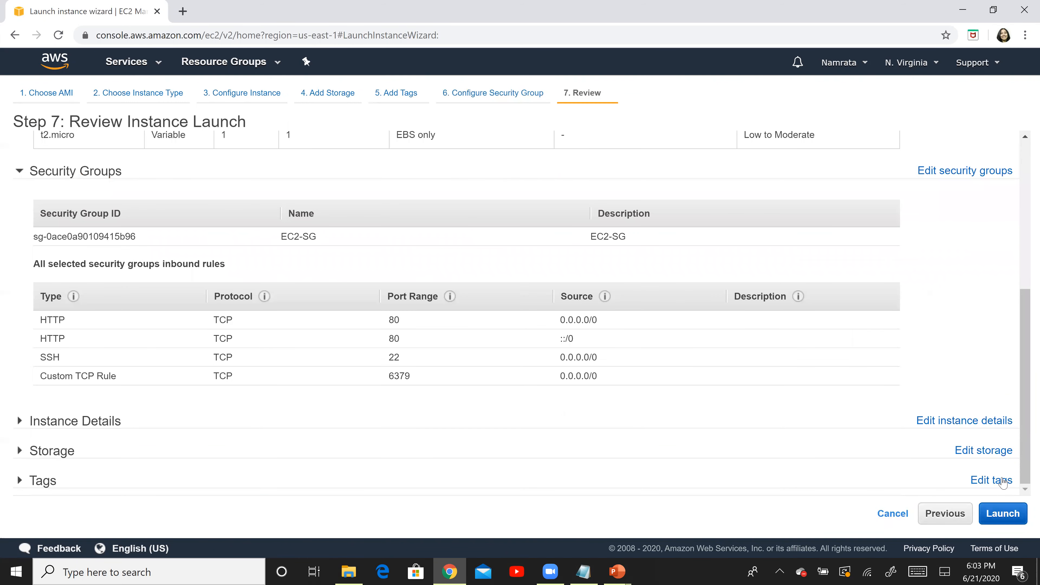
{"action": "left_click", "coordinate": [1003, 513]}
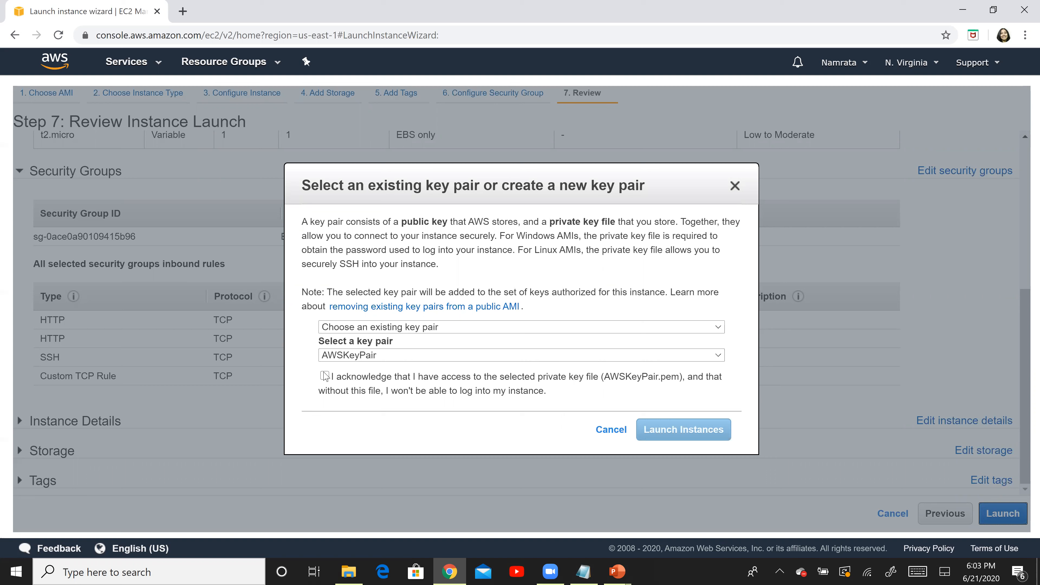
{"action": "left_click", "coordinate": [389, 380]}
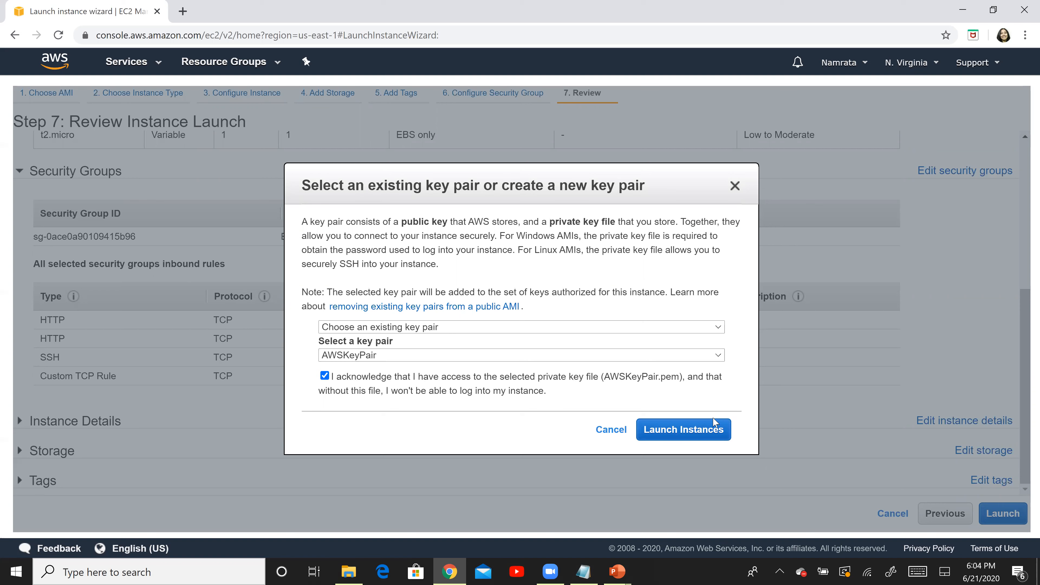
{"action": "left_click", "coordinate": [699, 433]}
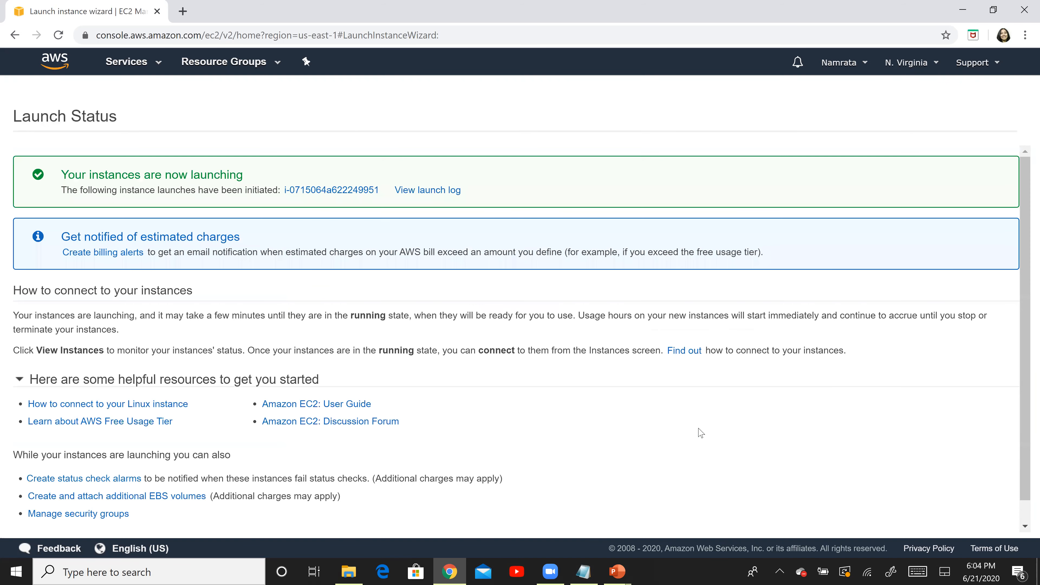
{"action": "left_click", "coordinate": [332, 189]}
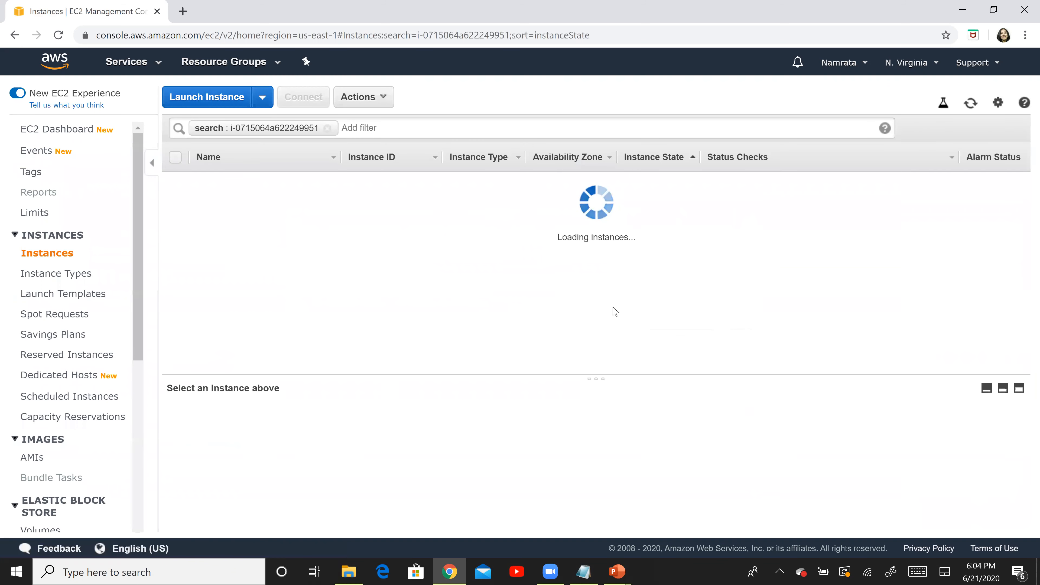
Step: Record the key pair name AWSKeyPair and the instance's IPv4 public IP under Original Instance in the Notepad notes
{"action": "key", "text": "alt+Tab"}
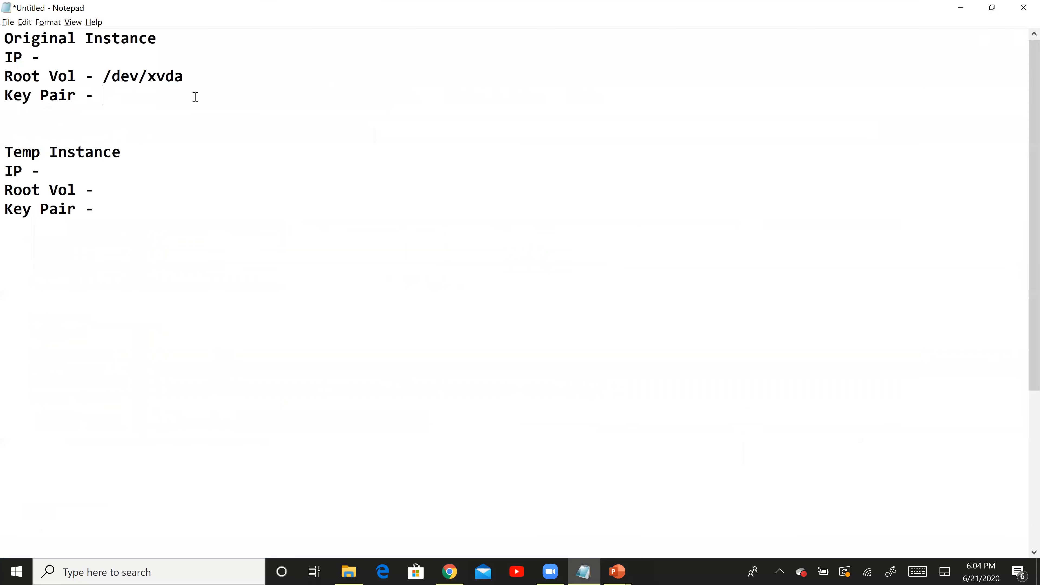
{"action": "type", "text": "AWSKeyPair"}
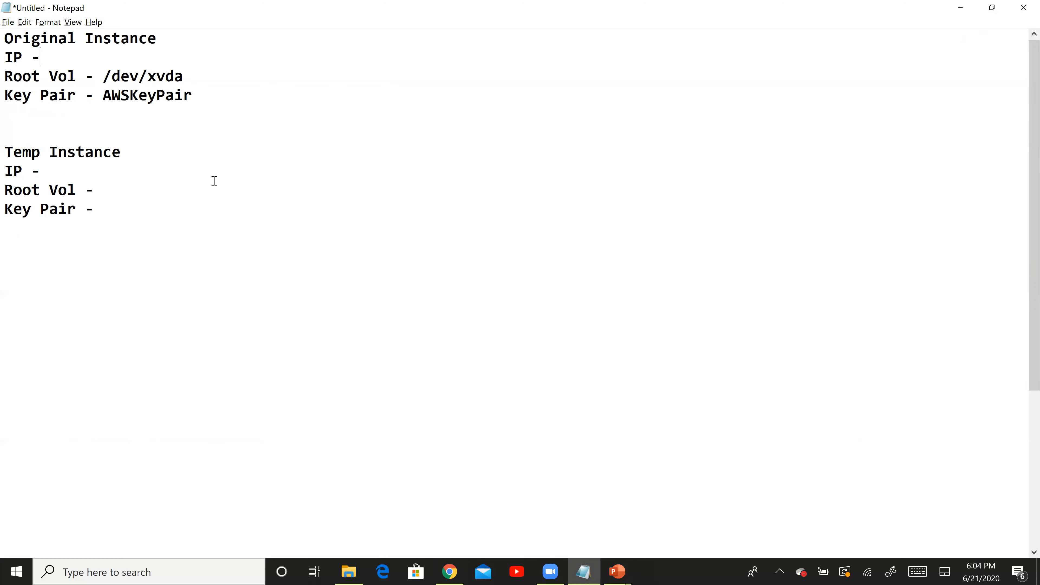
{"action": "key", "text": "alt+Tab"}
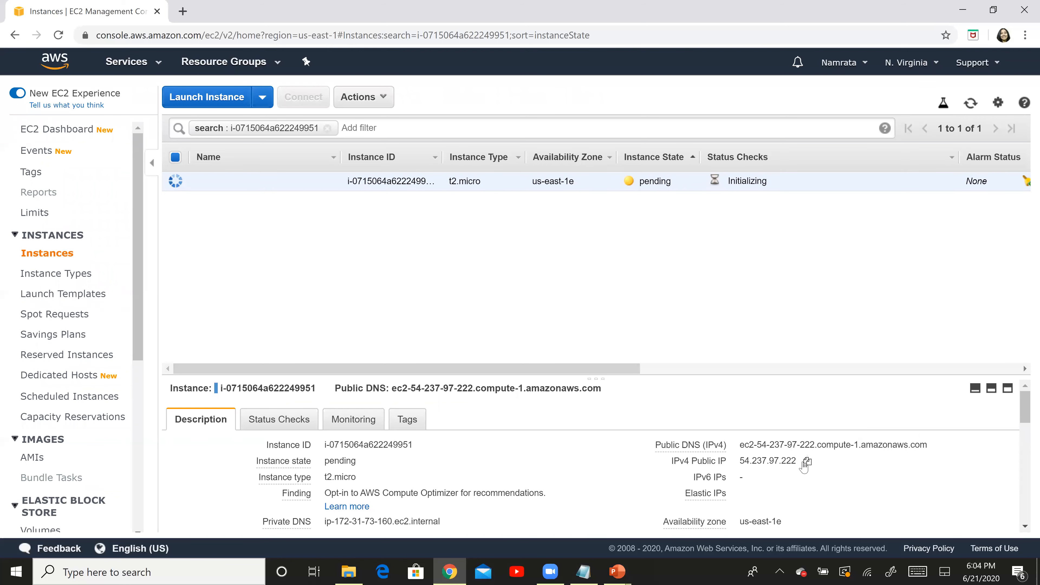
{"action": "left_click", "coordinate": [807, 461]}
{"action": "key", "text": "alt+Tab"}
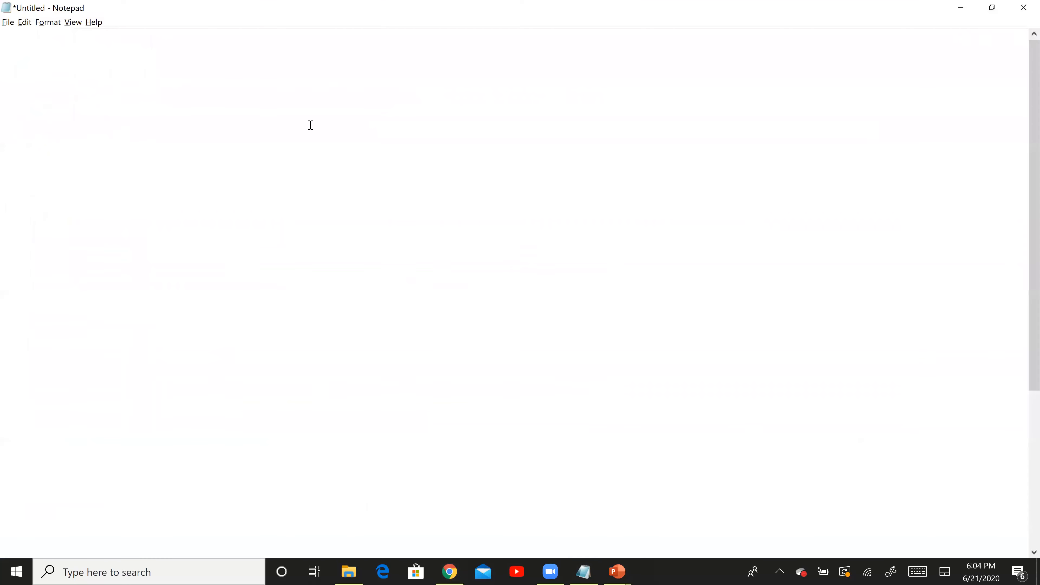
{"action": "key", "text": "ctrl+v"}
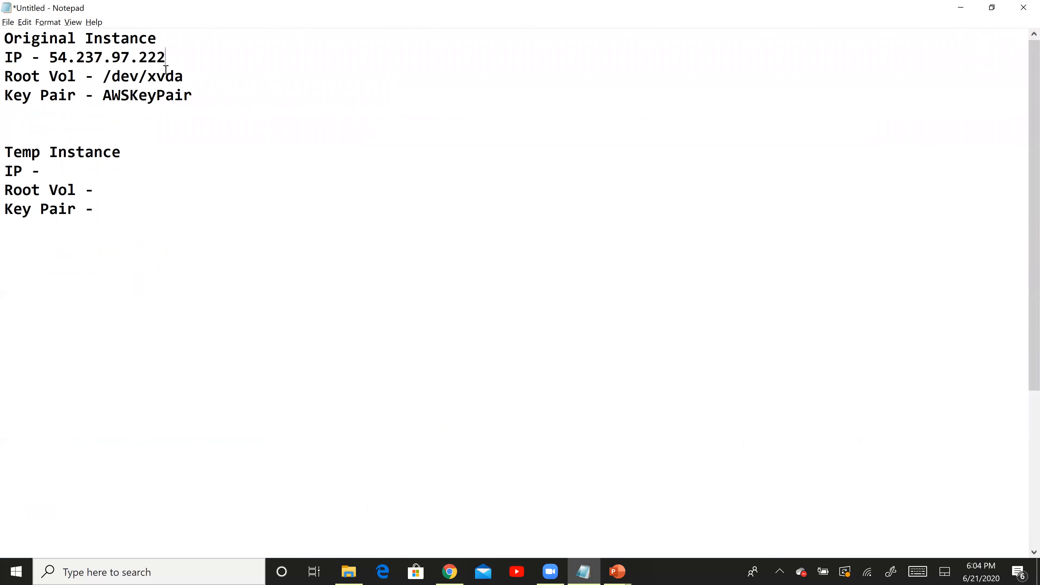
Step: Copy the heading "Original Instance" from the notes and use it as the new EC2 instance's name
{"action": "key", "text": "alt+Tab"}
{"action": "key", "text": "alt+Tab"}
{"action": "left_click_drag", "start_coordinate": [163, 38], "coordinate": [6, 24]}
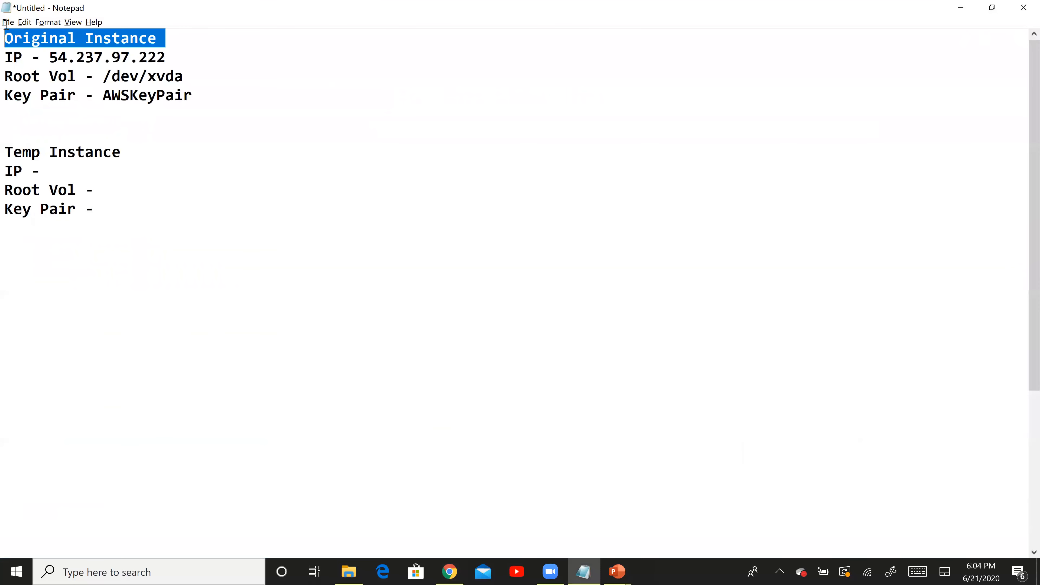
{"action": "key", "text": "alt+Tab"}
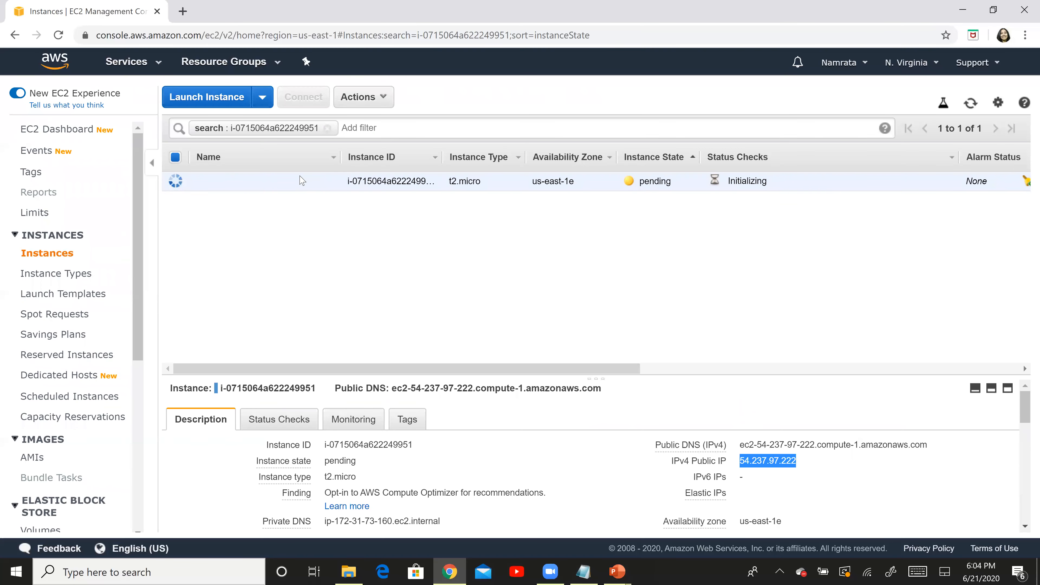
{"action": "left_click", "coordinate": [328, 181]}
{"action": "key", "text": "ctrl+v"}
{"action": "key", "text": "Return"}
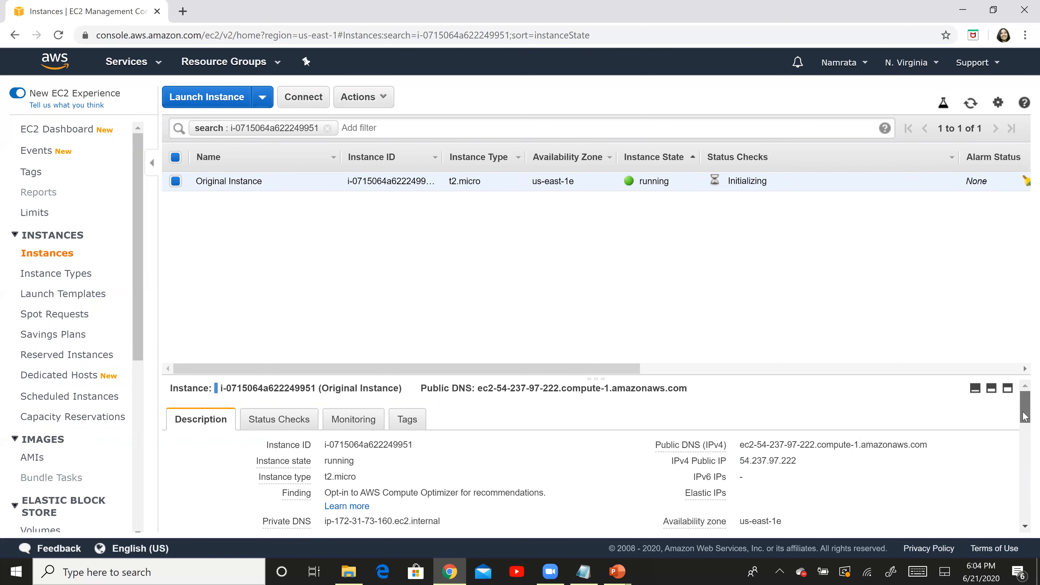
Step: Open the EBS volume attached as the root device /dev/xvda from the Original Instance's description
{"action": "scroll", "coordinate": [1026, 417], "scroll_direction": "down", "scroll_amount": 5}
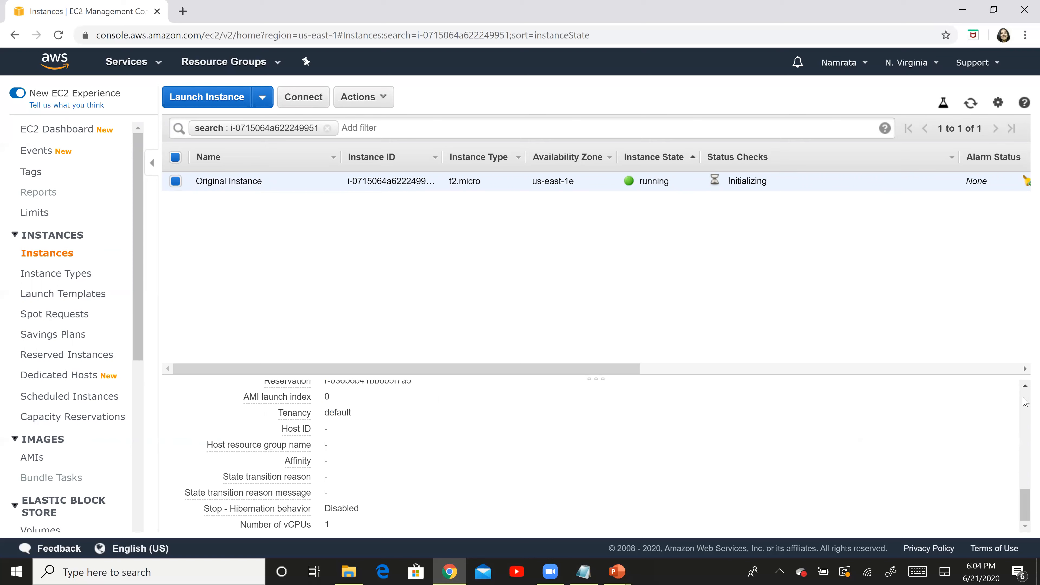
{"action": "left_click", "coordinate": [1025, 387]}
{"action": "left_click", "coordinate": [1024, 388]}
{"action": "left_click", "coordinate": [1023, 388]}
{"action": "left_click", "coordinate": [1023, 388]}
{"action": "left_click", "coordinate": [1024, 388]}
{"action": "left_click", "coordinate": [1023, 388]}
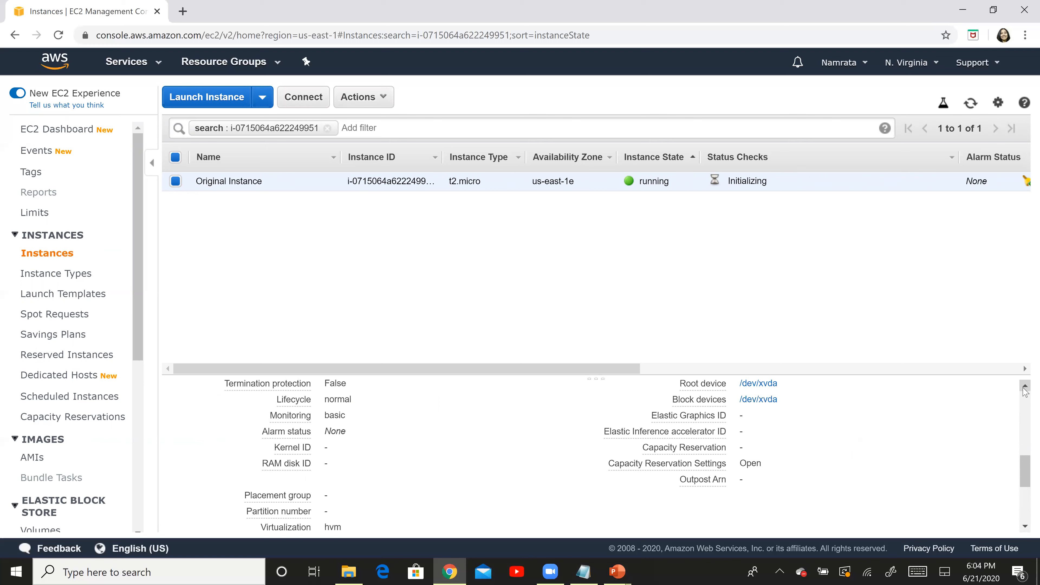
{"action": "left_click", "coordinate": [754, 386]}
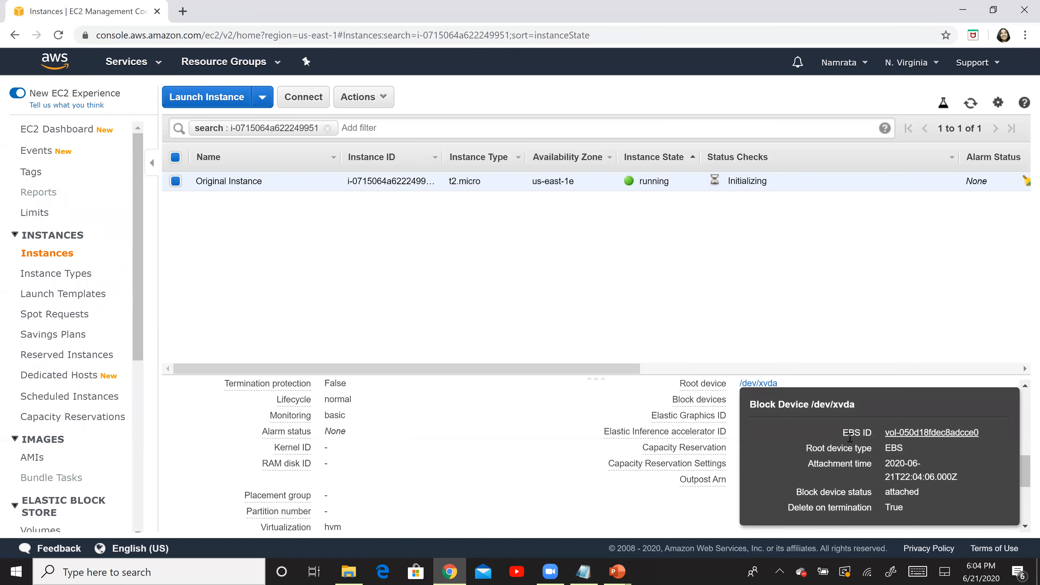
{"action": "left_click", "coordinate": [914, 435]}
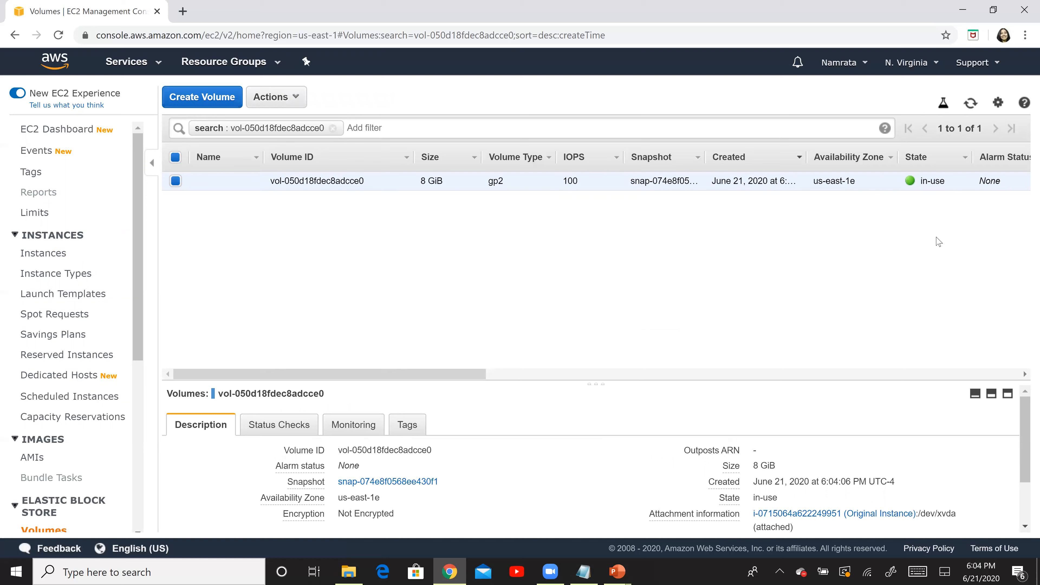
Step: Name the root EBS volume "Original Volume"
{"action": "left_click", "coordinate": [249, 182]}
{"action": "key", "text": "ctrl+v"}
{"action": "key", "text": "BackSpace"}
{"action": "key", "text": "BackSpace"}
{"action": "key", "text": "BackSpace"}
{"action": "key", "text": "BackSpace"}
{"action": "key", "text": "BackSpace"}
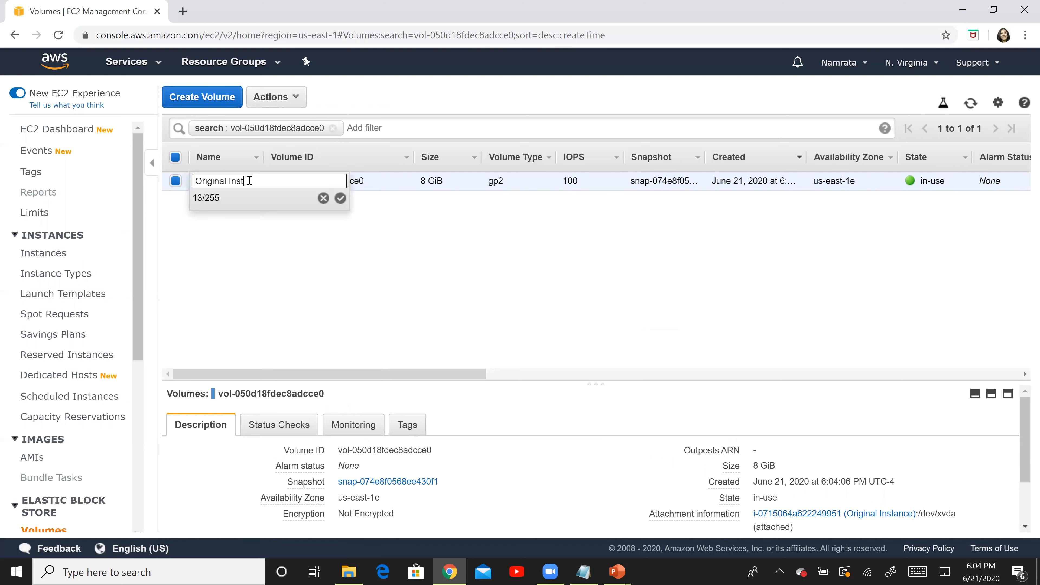
{"action": "type", "text": "Volume"}
{"action": "key", "text": "Return"}
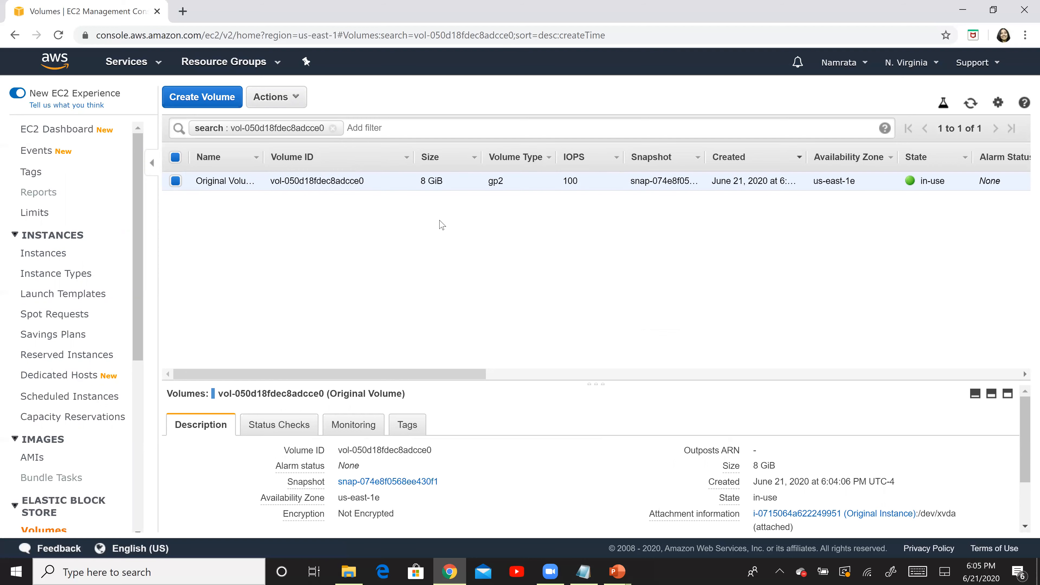
Step: Begin launching a second instance from the running instances list, using the free-tier Amazon Linux 2 AMI (HVM), 64-bit (x86)
{"action": "left_click", "coordinate": [62, 134]}
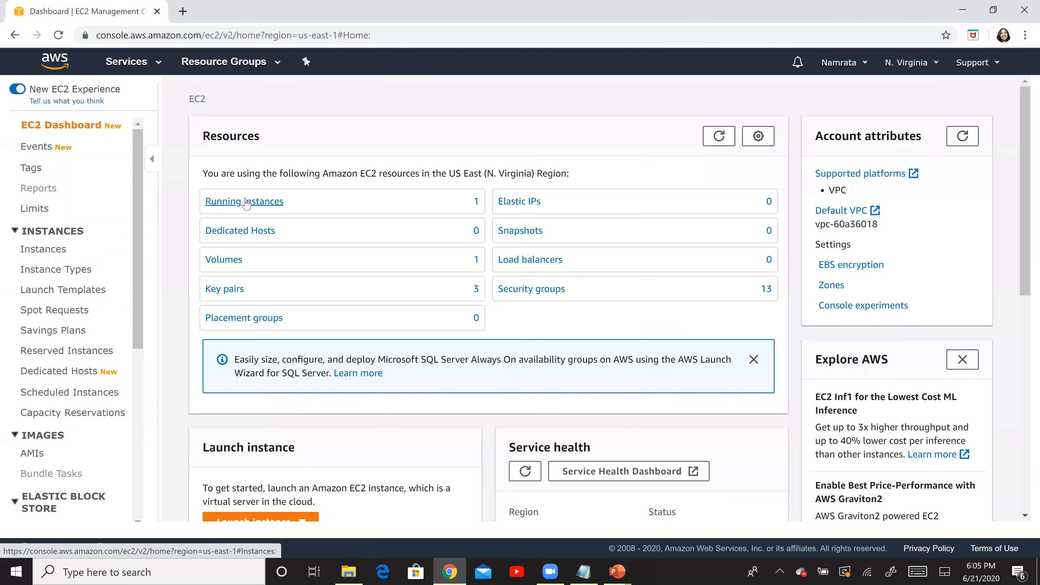
{"action": "left_click", "coordinate": [245, 202]}
{"action": "left_click", "coordinate": [217, 99]}
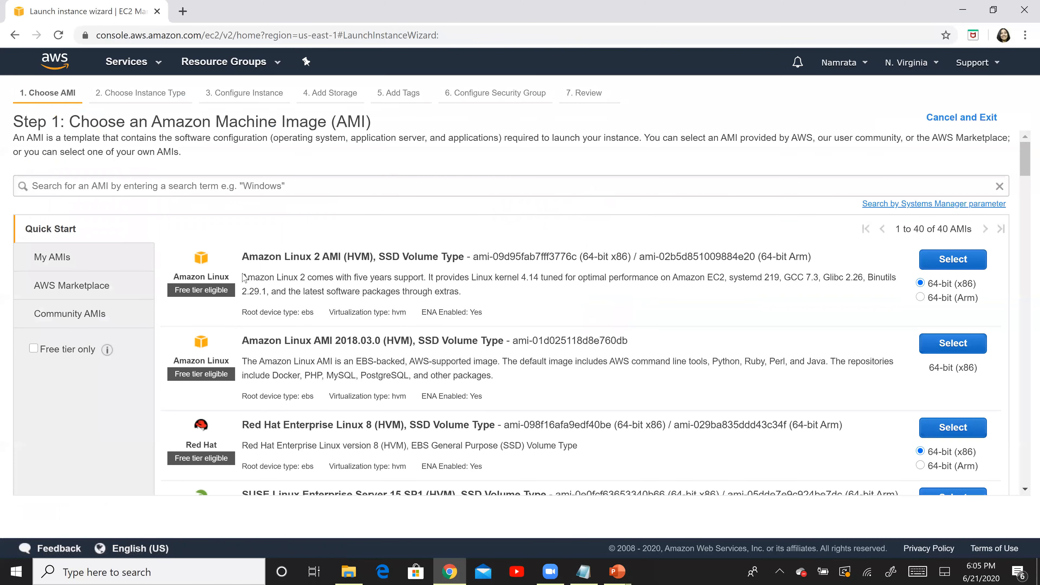
{"action": "left_click", "coordinate": [67, 352]}
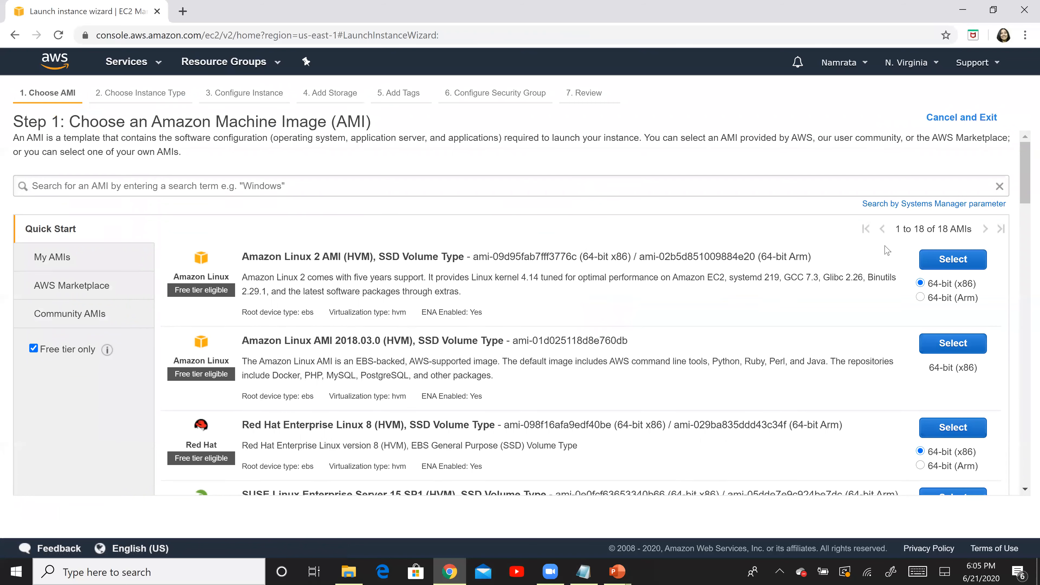
{"action": "left_click", "coordinate": [927, 267]}
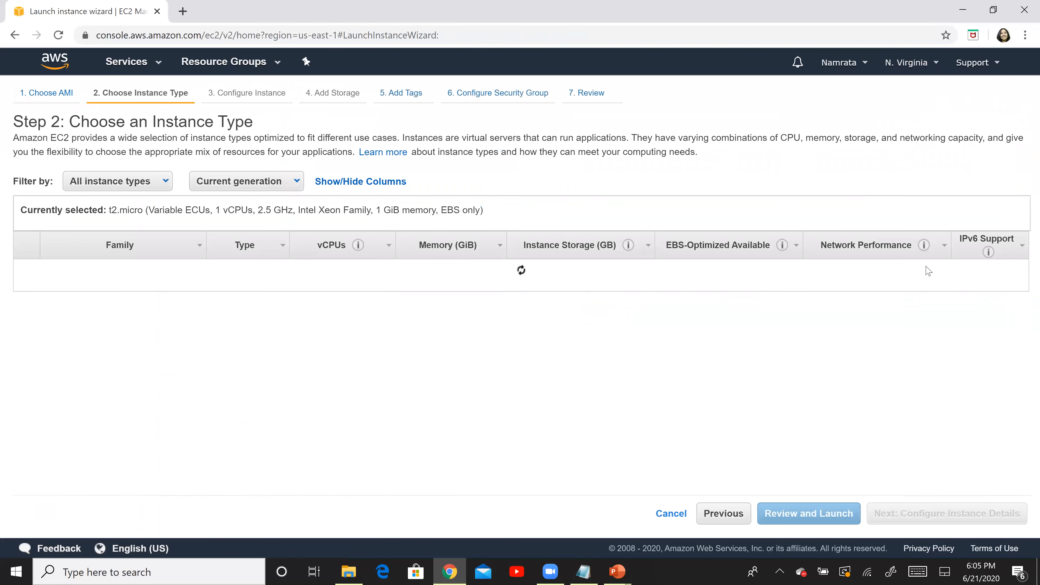
Step: Keep the t2.micro type for the second instance and set its Auto-assign Public IP to Enable
{"action": "left_click", "coordinate": [948, 514]}
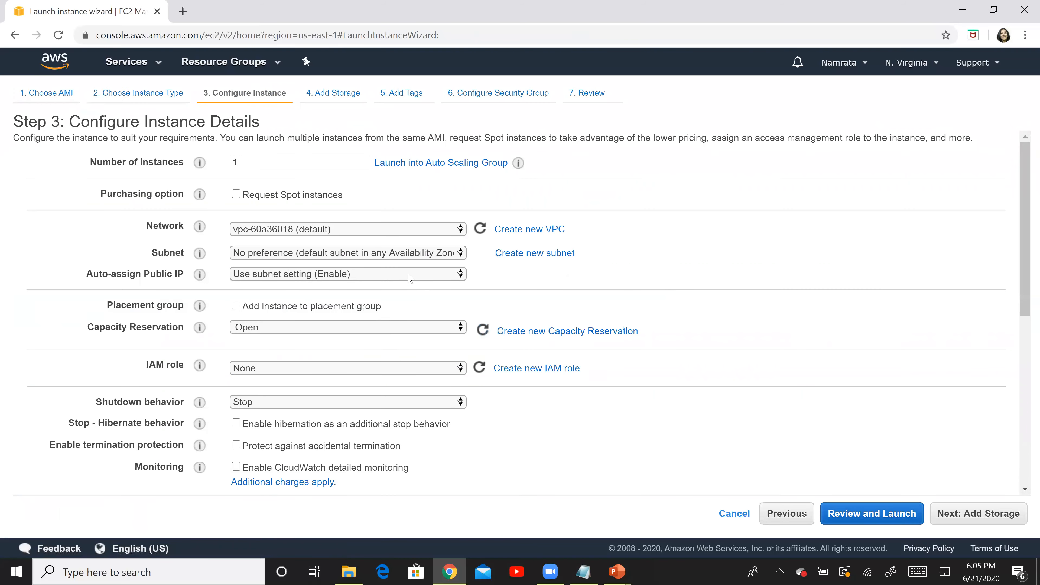
{"action": "left_click", "coordinate": [408, 278]}
{"action": "left_click", "coordinate": [384, 312]}
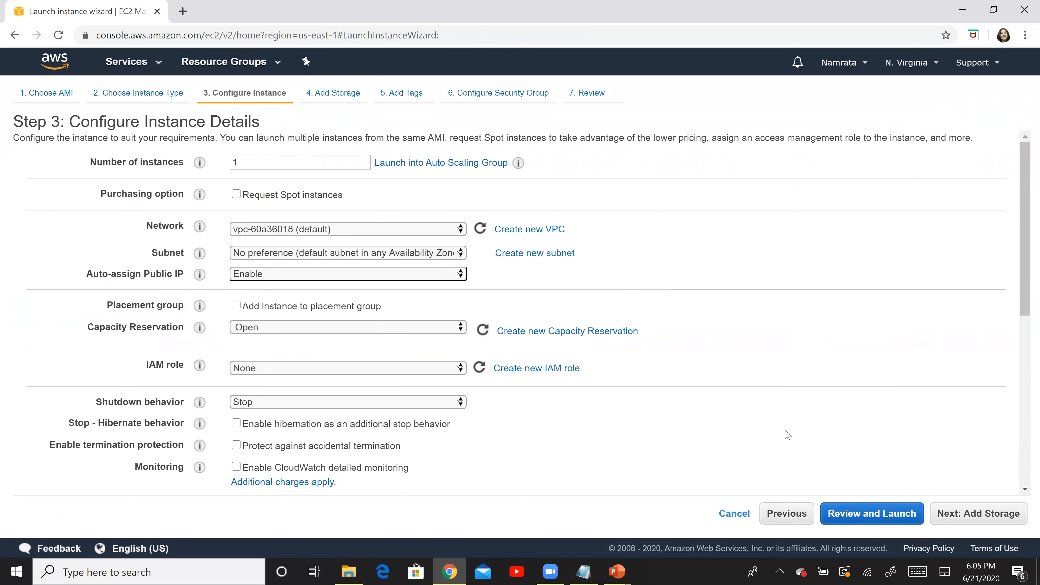
Step: Continue to the storage settings and record the root device /dev/xvda as the Temp Instance's Root Vol in the Notepad notes
{"action": "left_click", "coordinate": [979, 514]}
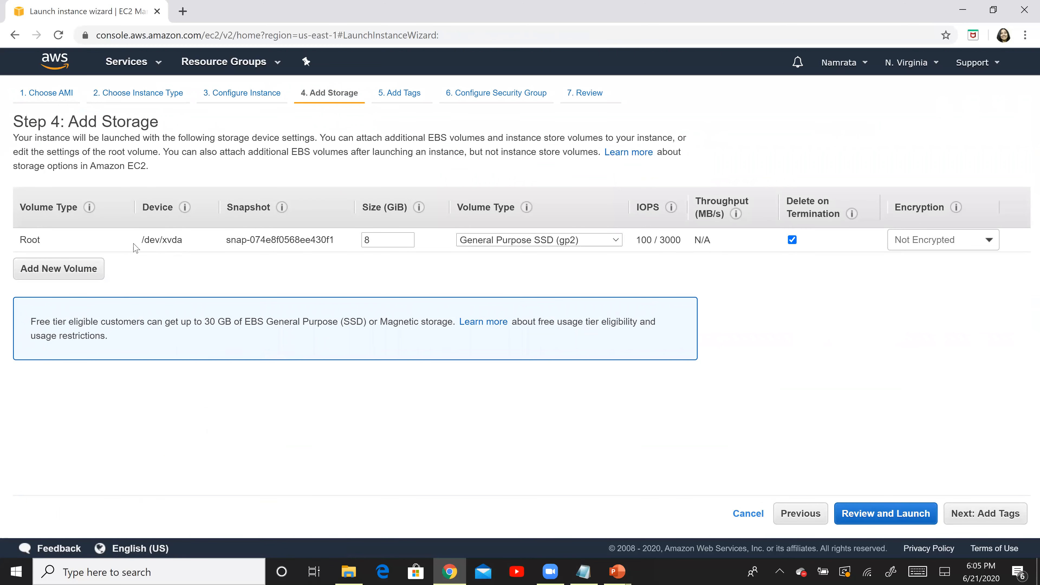
{"action": "left_click_drag", "start_coordinate": [142, 247], "coordinate": [183, 249]}
{"action": "key", "text": "alt+Tab"}
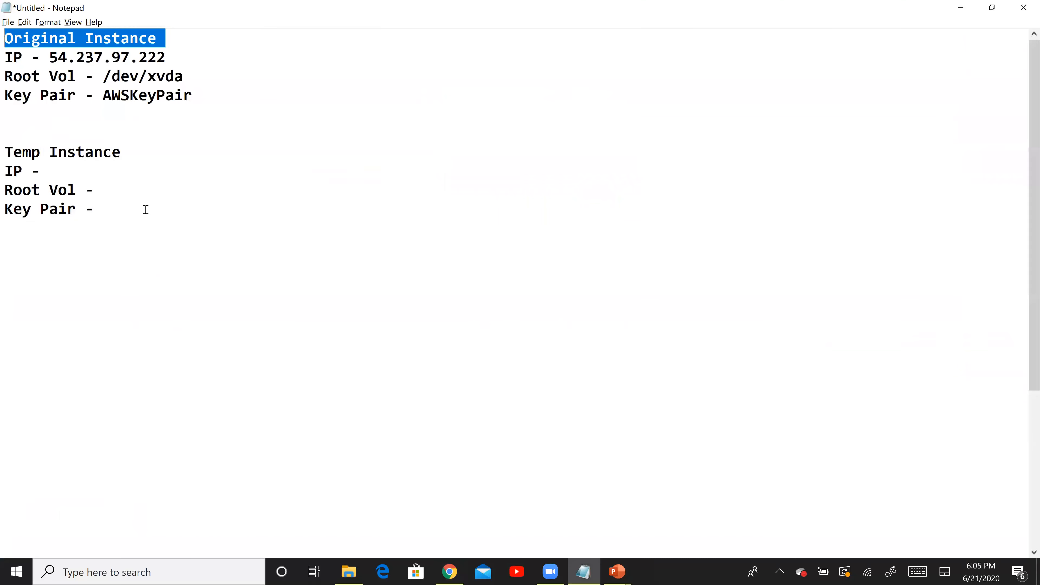
{"action": "left_click", "coordinate": [134, 189]}
{"action": "key", "text": "ctrl+v"}
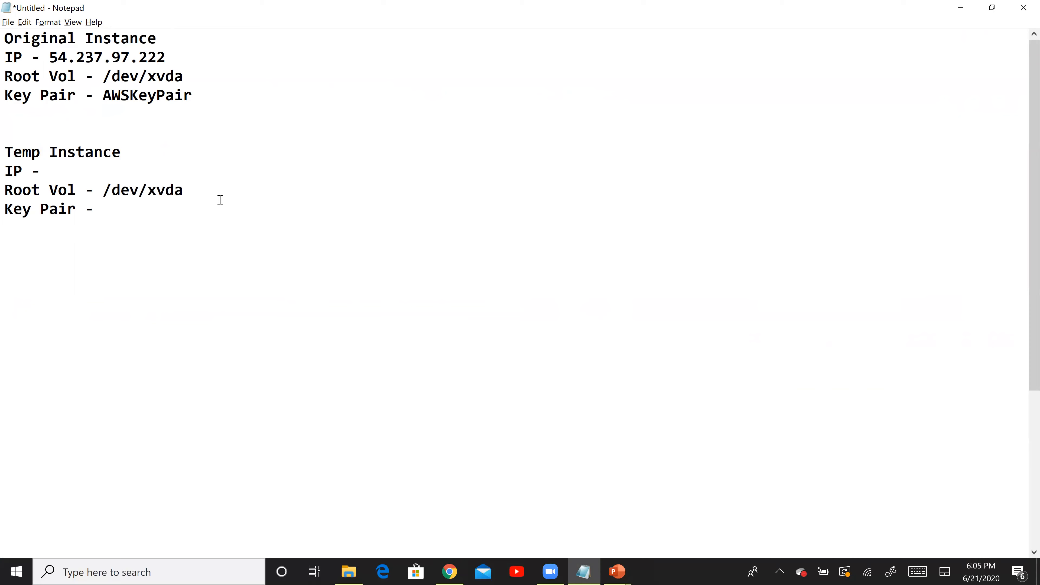
{"action": "key", "text": "alt+Tab"}
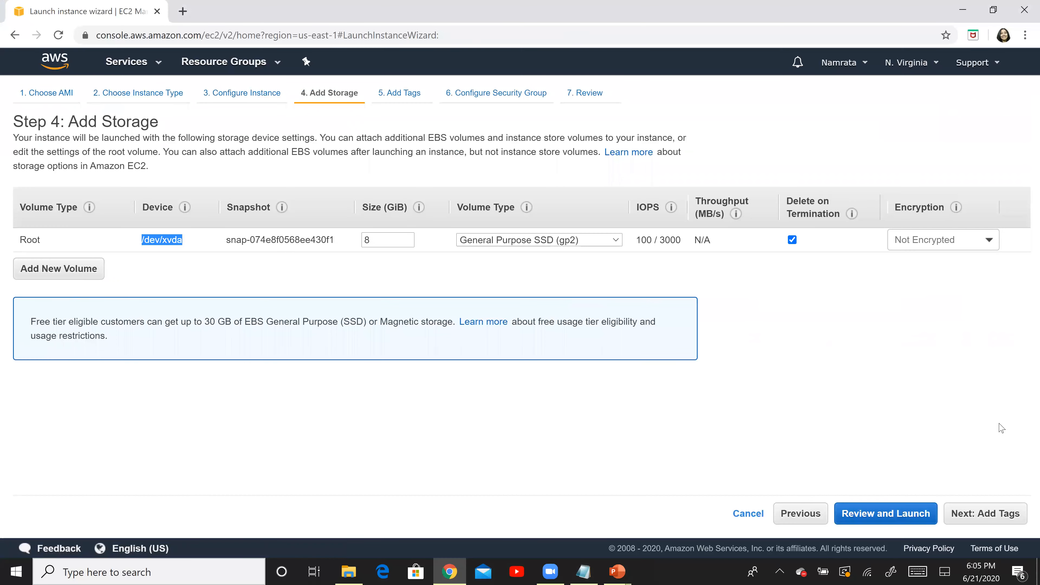
Step: Return to the launch wizard, skip tags and assign the existing security group EC2-SG, checking its SSH port rule
{"action": "left_click", "coordinate": [986, 513]}
{"action": "left_click", "coordinate": [996, 513]}
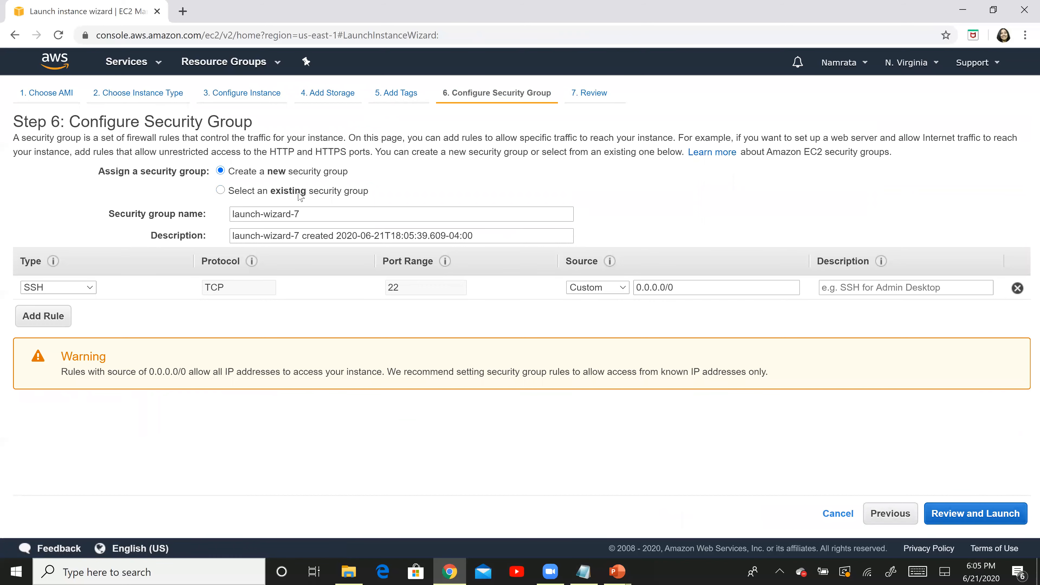
{"action": "left_click", "coordinate": [300, 195]}
{"action": "left_click", "coordinate": [247, 269]}
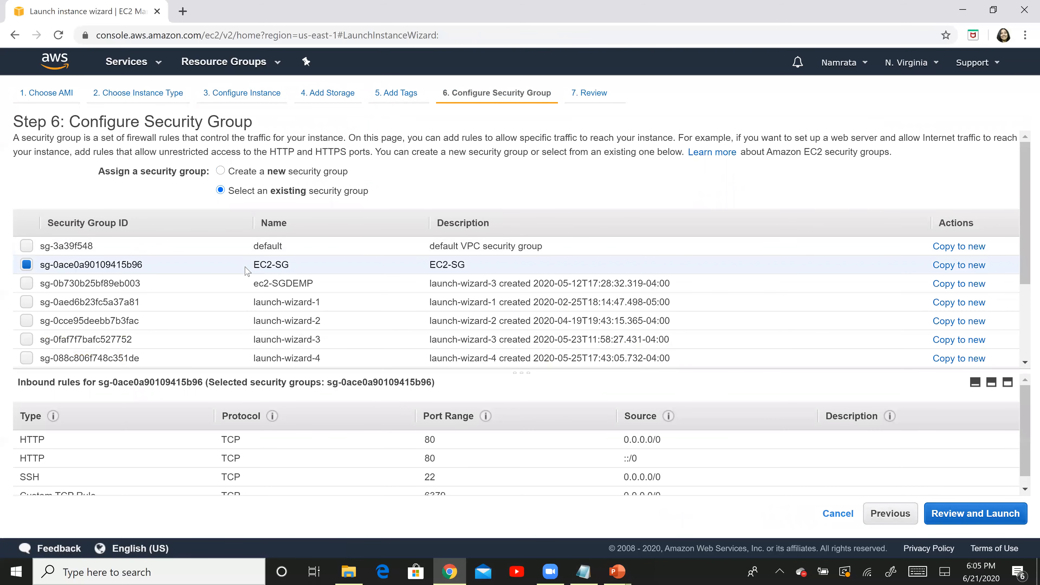
{"action": "left_click_drag", "start_coordinate": [438, 477], "coordinate": [425, 476]}
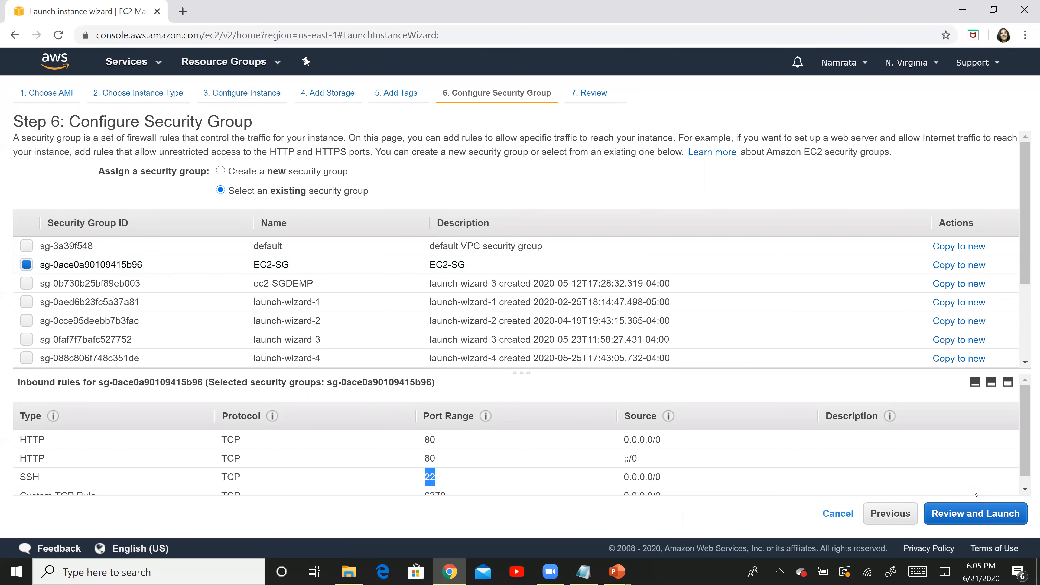
Step: Launch the instance with the existing key pair AWSKeyPair-NV, acknowledging access to its private key file, and open the new instance
{"action": "left_click", "coordinate": [975, 513]}
{"action": "left_click", "coordinate": [1003, 513]}
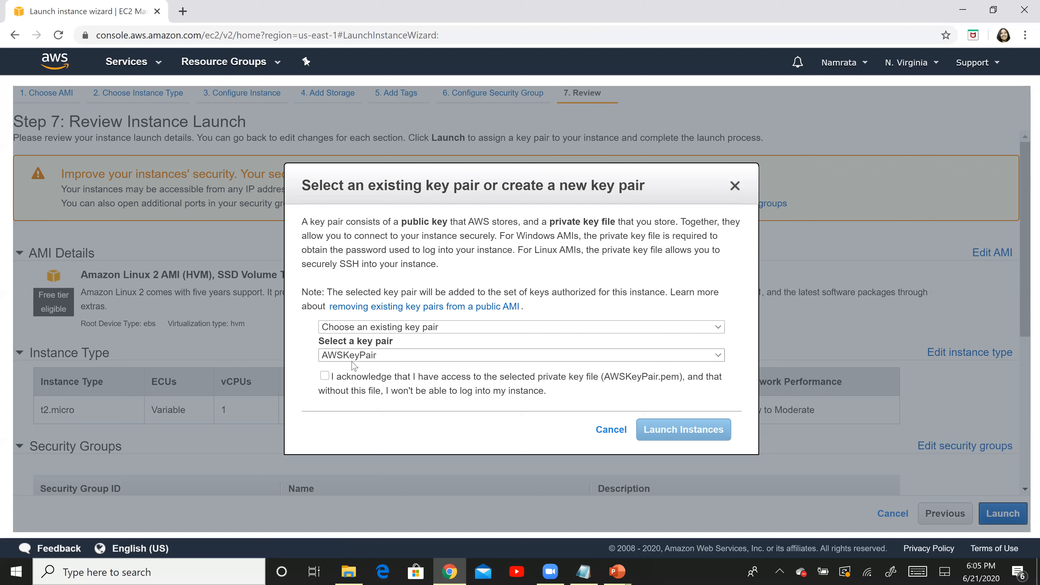
{"action": "left_click", "coordinate": [410, 356]}
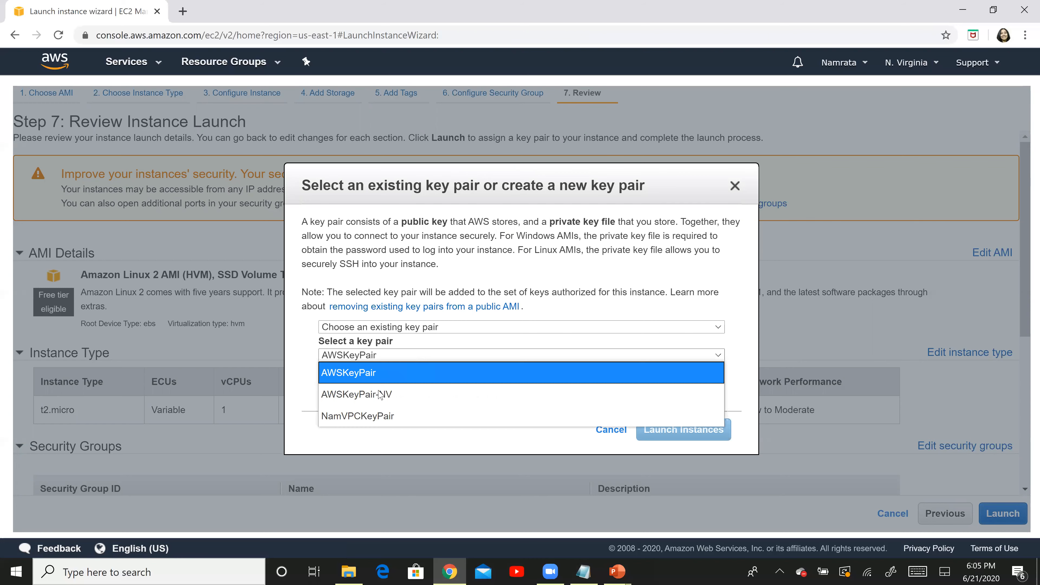
{"action": "left_click", "coordinate": [406, 394]}
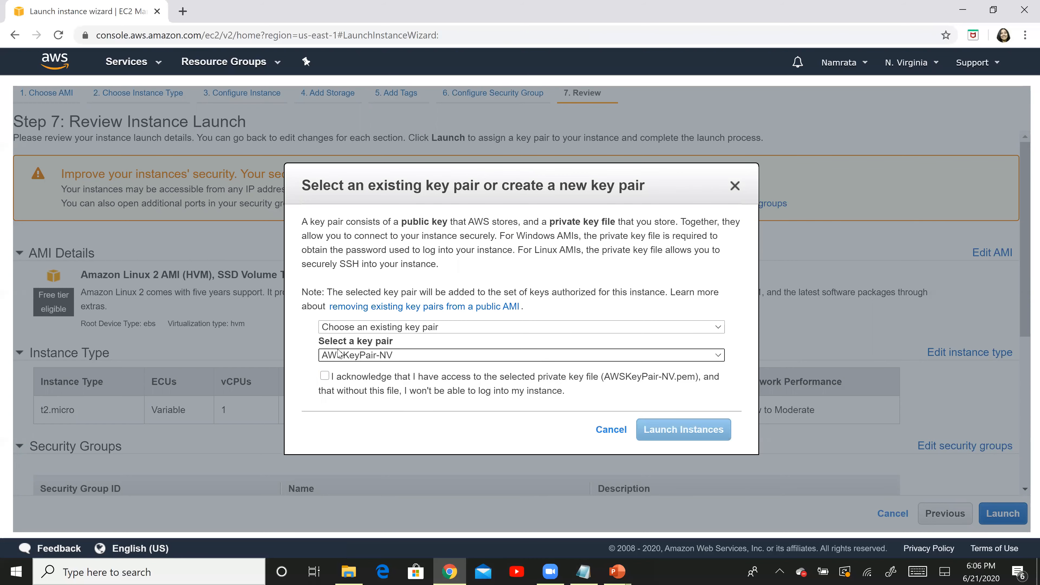
{"action": "left_click", "coordinate": [363, 381]}
{"action": "left_click", "coordinate": [698, 430]}
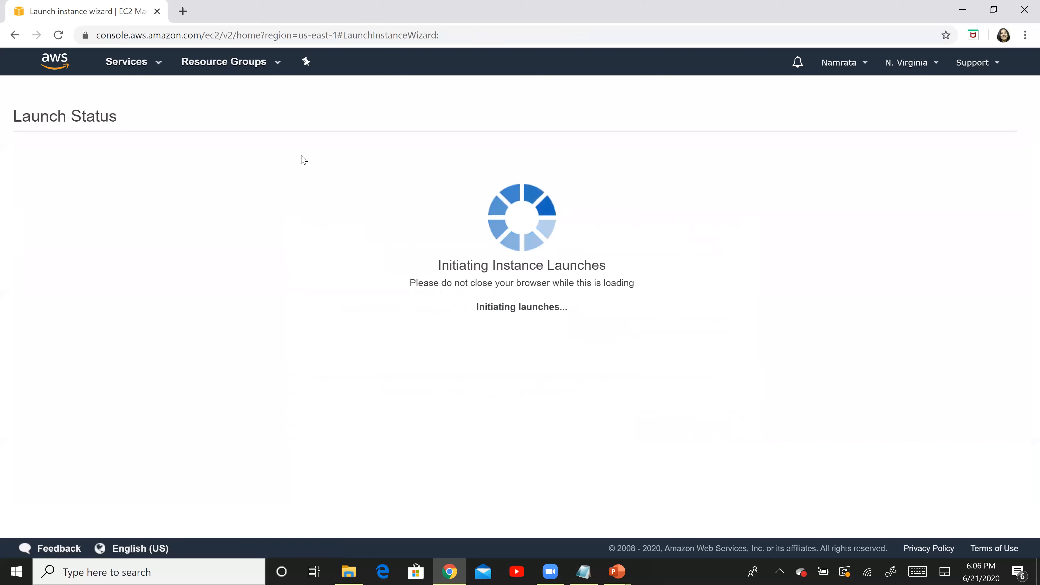
{"action": "left_click", "coordinate": [337, 189]}
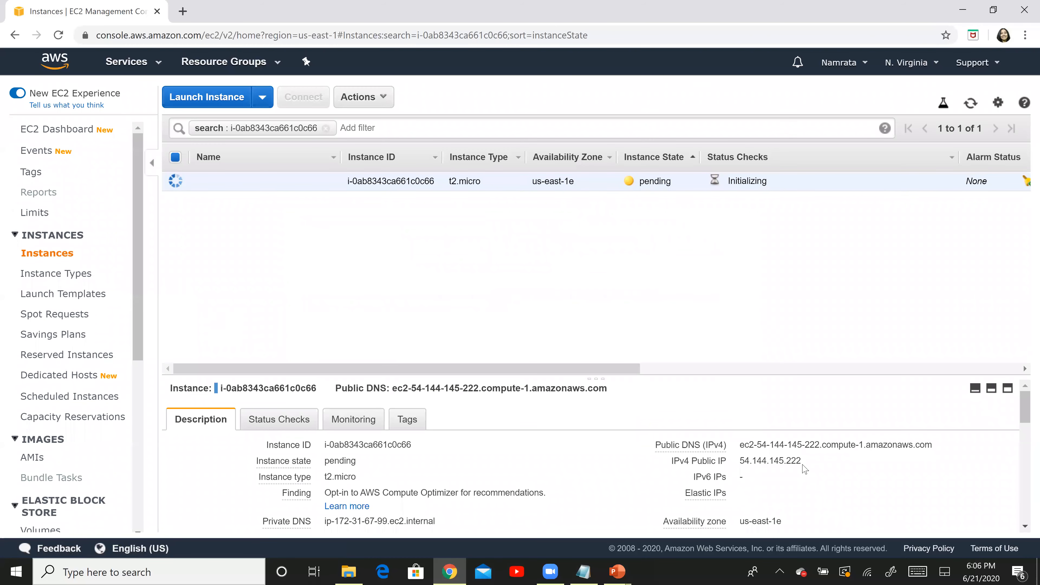
Step: Record the new instance's public IP 54.144.145.222 and key pair AWSKeyPair-NV under Temp Instance in the Notepad notes
{"action": "left_click", "coordinate": [812, 462]}
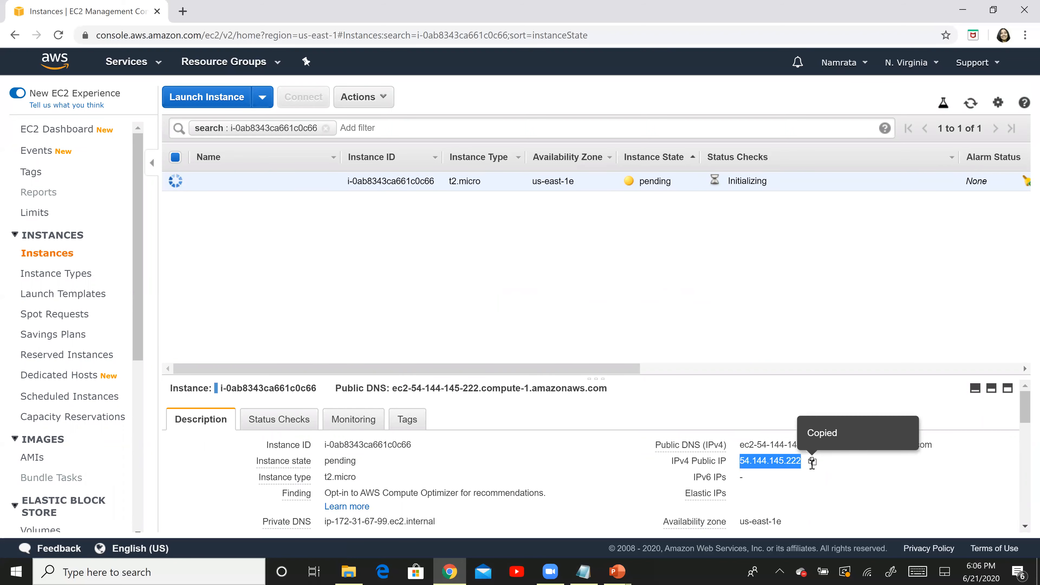
{"action": "key", "text": "alt+Tab"}
{"action": "key", "text": "ctrl+v"}
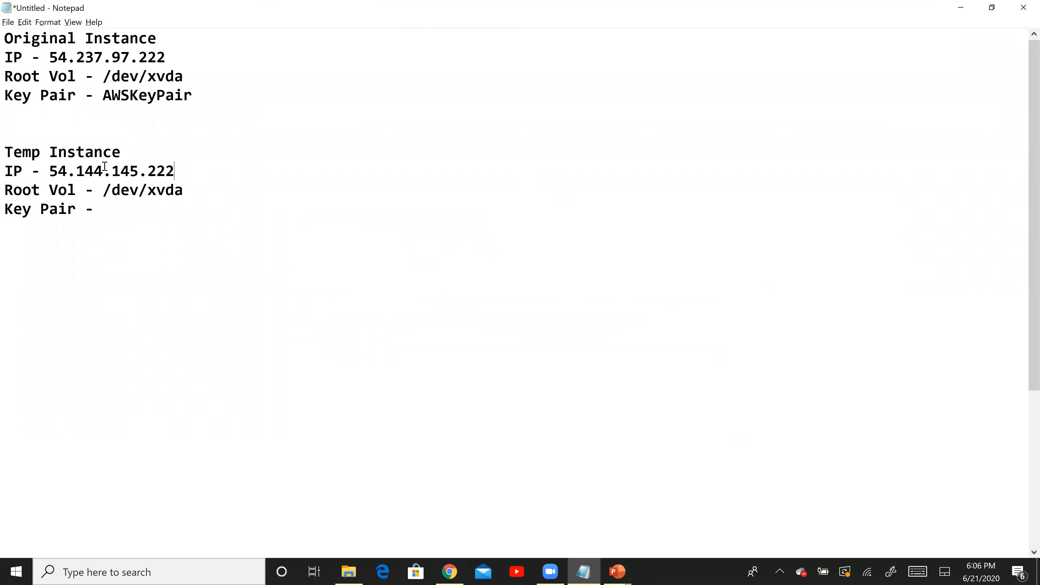
{"action": "type", "text": "AWSKeyPair"}
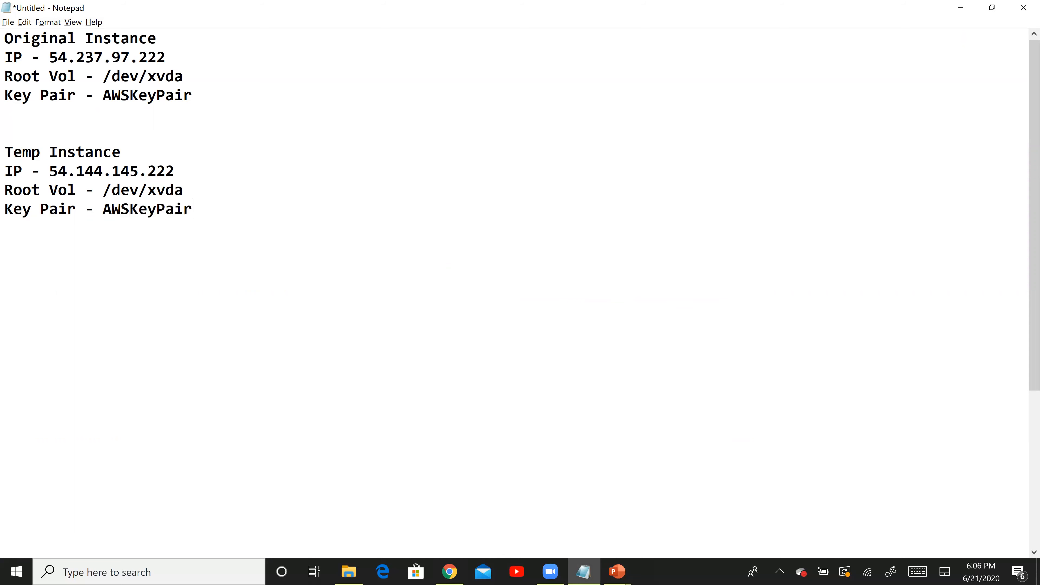
{"action": "type", "text": "-NV"}
{"action": "key", "text": "shift+Down"}
{"action": "key", "text": "shift+Down"}
{"action": "key", "text": "shift+Down"}
{"action": "key", "text": "shift+Down"}
{"action": "key", "text": "shift+Down"}
{"action": "key", "text": "shift+Down"}
{"action": "key", "text": "shift+Down"}
{"action": "key", "text": "shift+Down"}
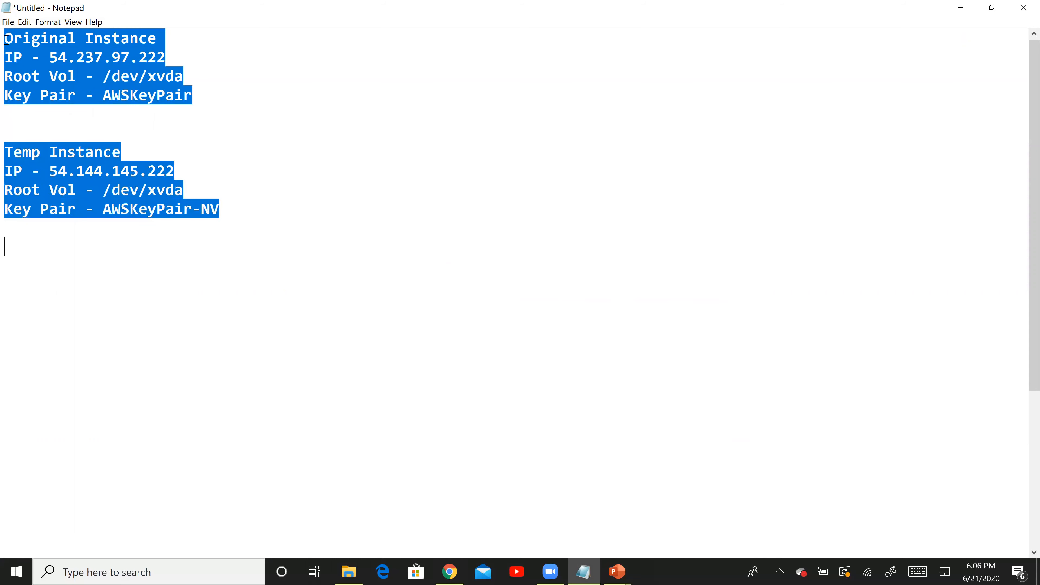
Step: Switch back to the EC2 console and name the newly launched instance "Temp Instance"
{"action": "key", "text": "alt+Tab"}
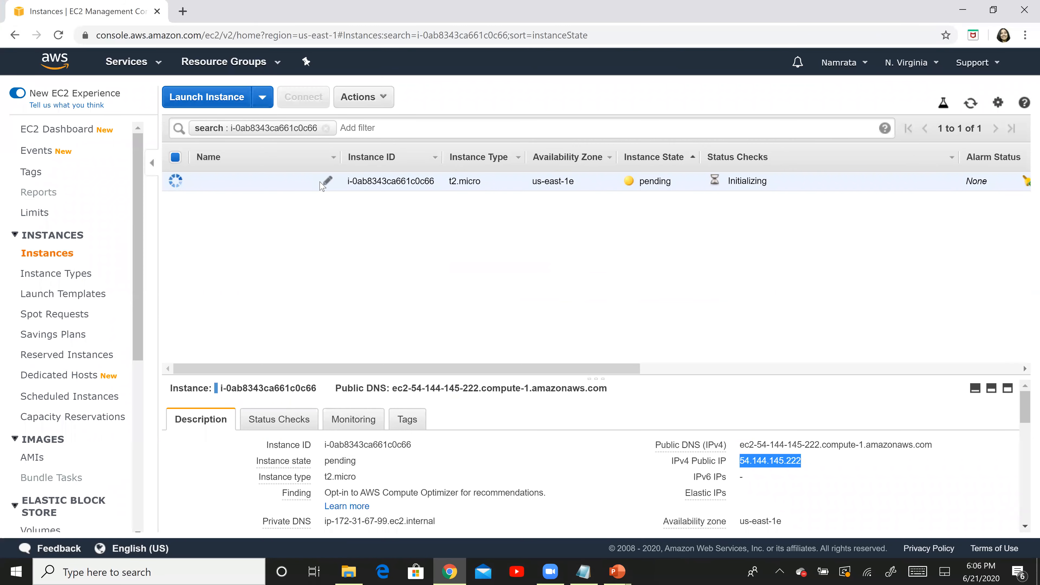
{"action": "left_click", "coordinate": [328, 180]}
{"action": "type", "text": "Temp"}
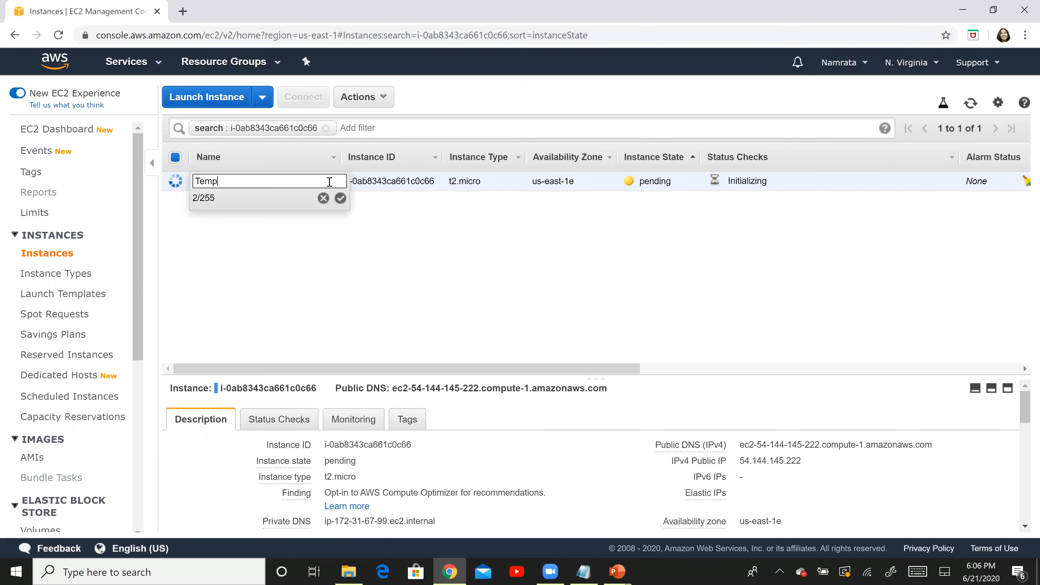
{"action": "type", "text": " Instance"}
{"action": "key", "text": "ctrl+a"}
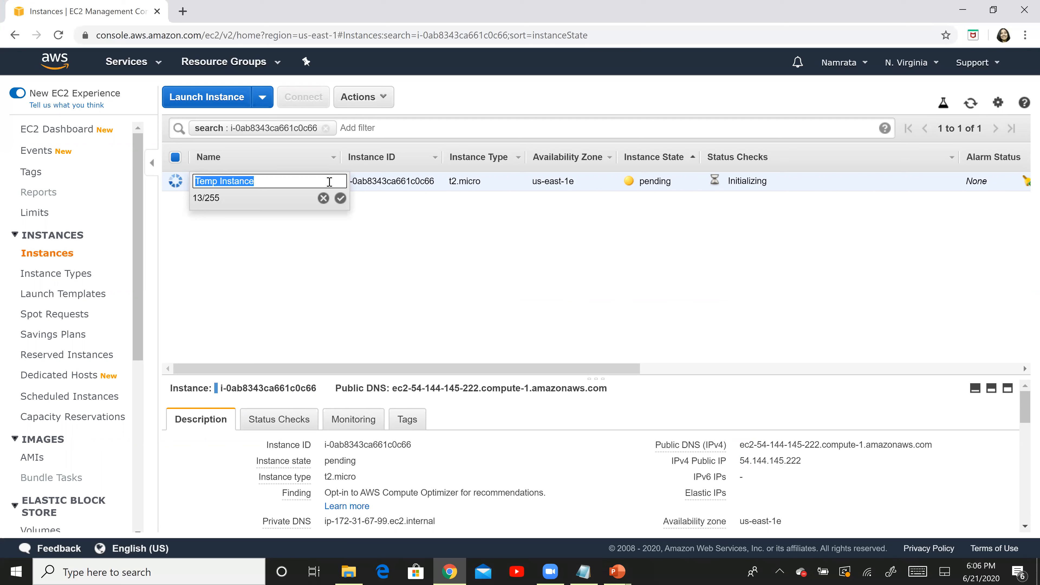
{"action": "left_click", "coordinate": [330, 182]}
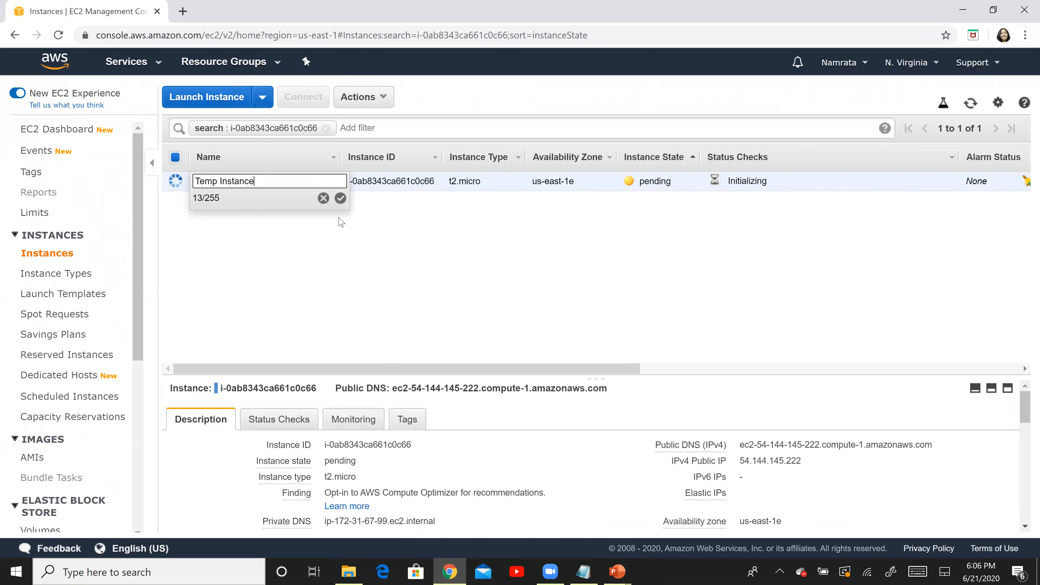
{"action": "left_click", "coordinate": [340, 200]}
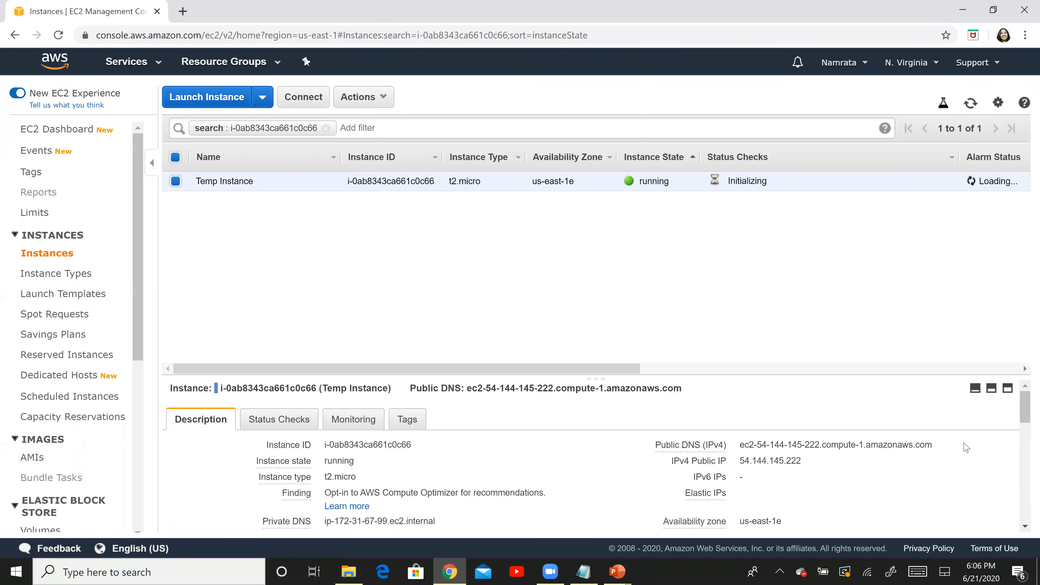
Step: Open the EBS volume attached as the root device /dev/xvda from the Temp Instance's description
{"action": "left_click_drag", "start_coordinate": [1025, 416], "coordinate": [1025, 506]}
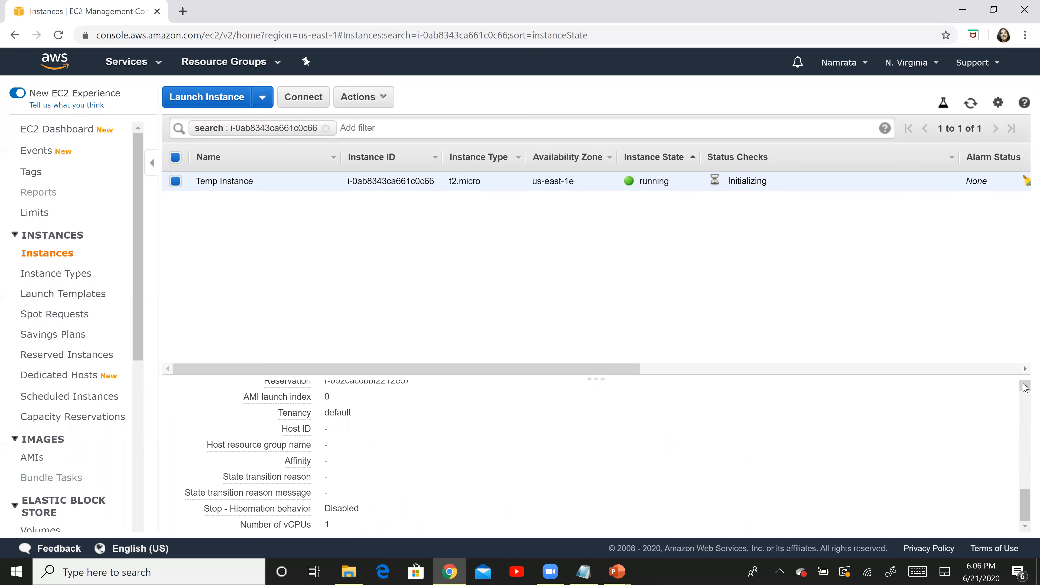
{"action": "scroll", "coordinate": [1026, 387], "scroll_direction": "up", "scroll_amount": 5}
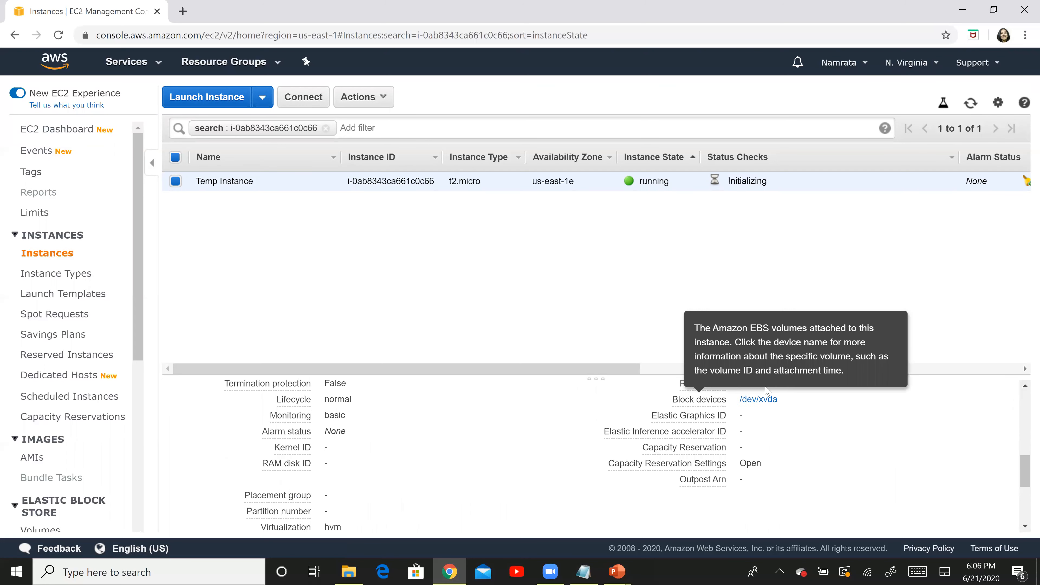
{"action": "left_click", "coordinate": [762, 385]}
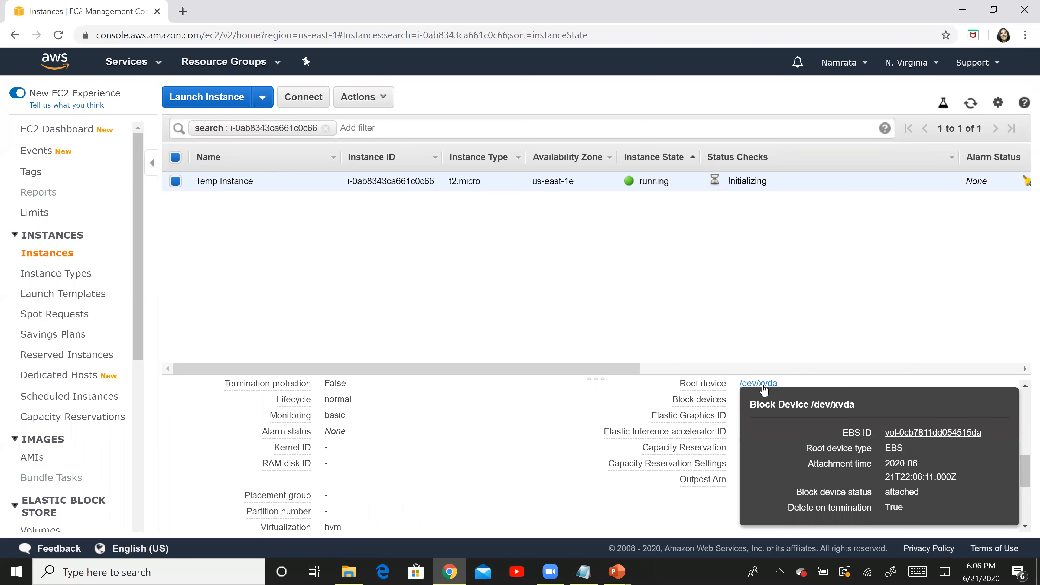
{"action": "left_click", "coordinate": [915, 433]}
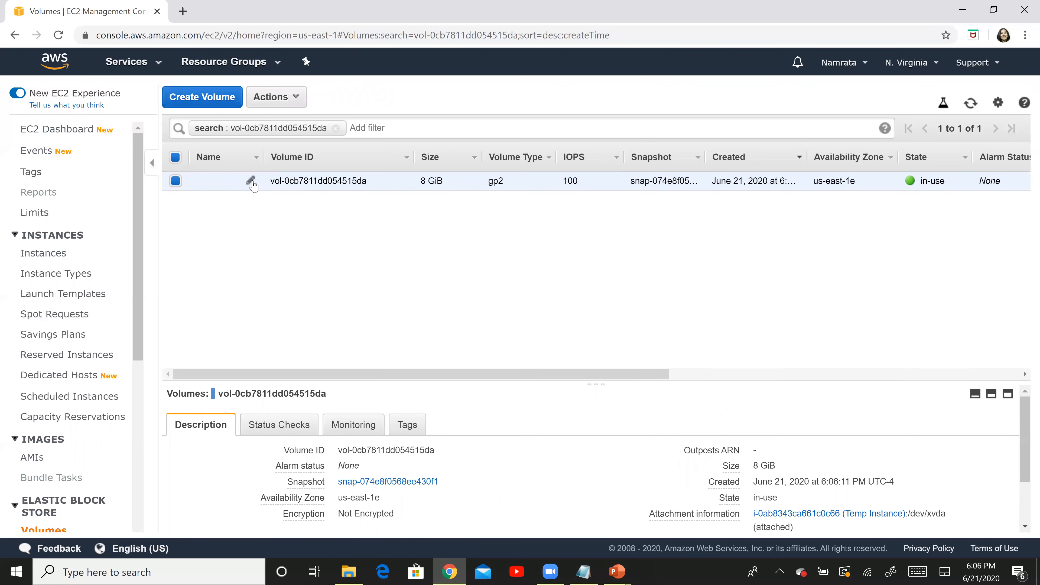
Step: Name the Temp Instance's root EBS volume "Temp Volume"
{"action": "left_click", "coordinate": [250, 181]}
{"action": "key", "text": "ctrl+v"}
{"action": "key", "text": "BackSpace"}
{"action": "key", "text": "BackSpace"}
{"action": "key", "text": "BackSpace"}
{"action": "key", "text": "BackSpace"}
{"action": "key", "text": "BackSpace"}
{"action": "key", "text": "BackSpace"}
{"action": "key", "text": "BackSpace"}
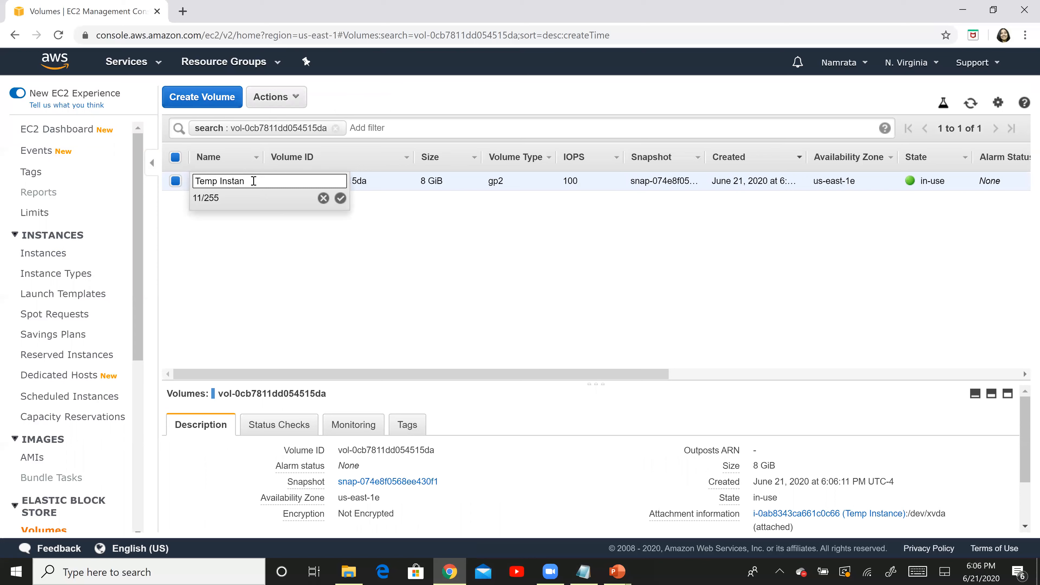
{"action": "type", "text": "Volume"}
{"action": "key", "text": "Return"}
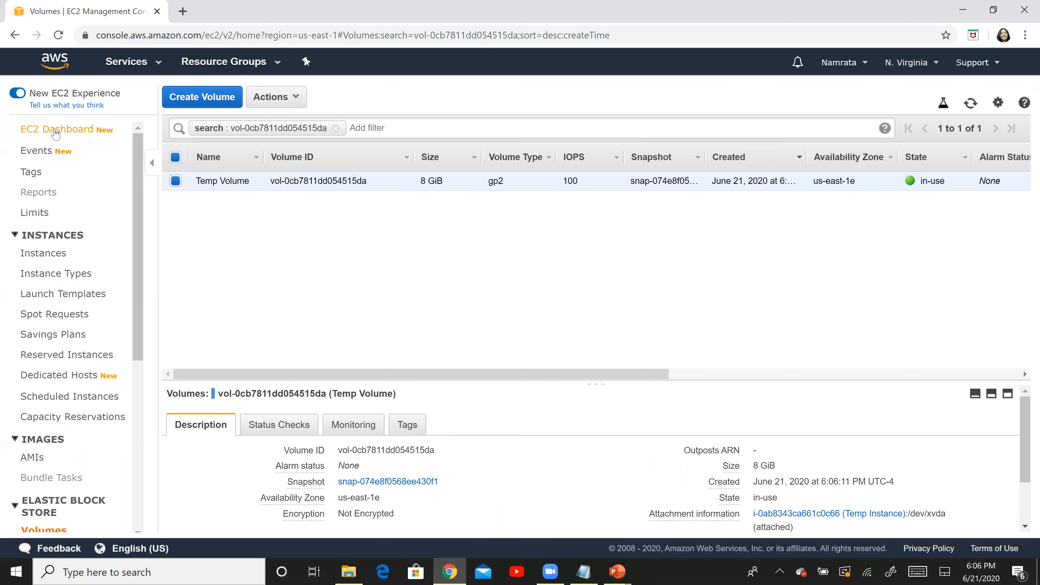
Step: Stop the Original Instance from the running instances list and confirm
{"action": "left_click", "coordinate": [55, 132]}
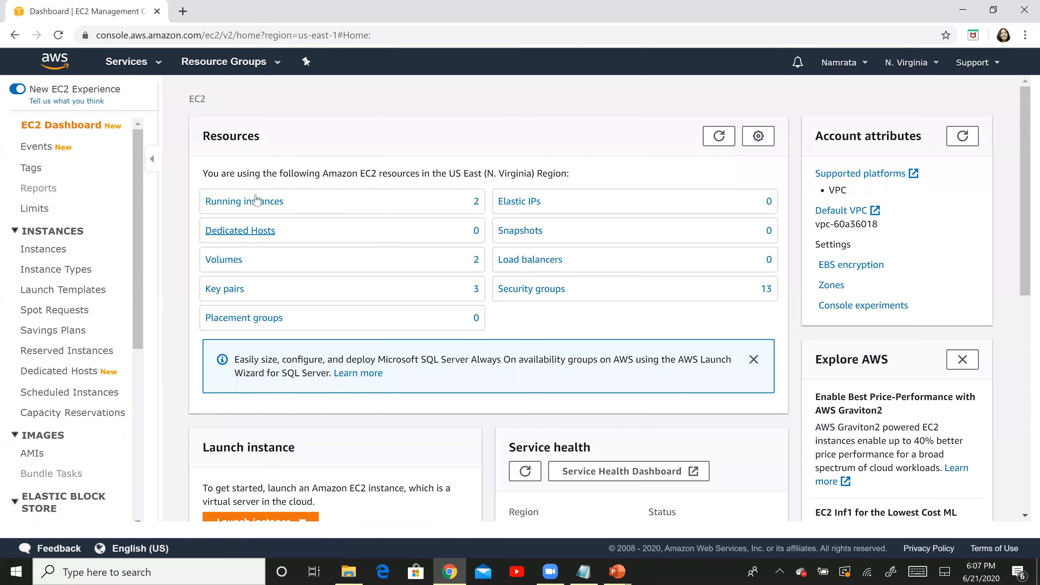
{"action": "left_click", "coordinate": [257, 201]}
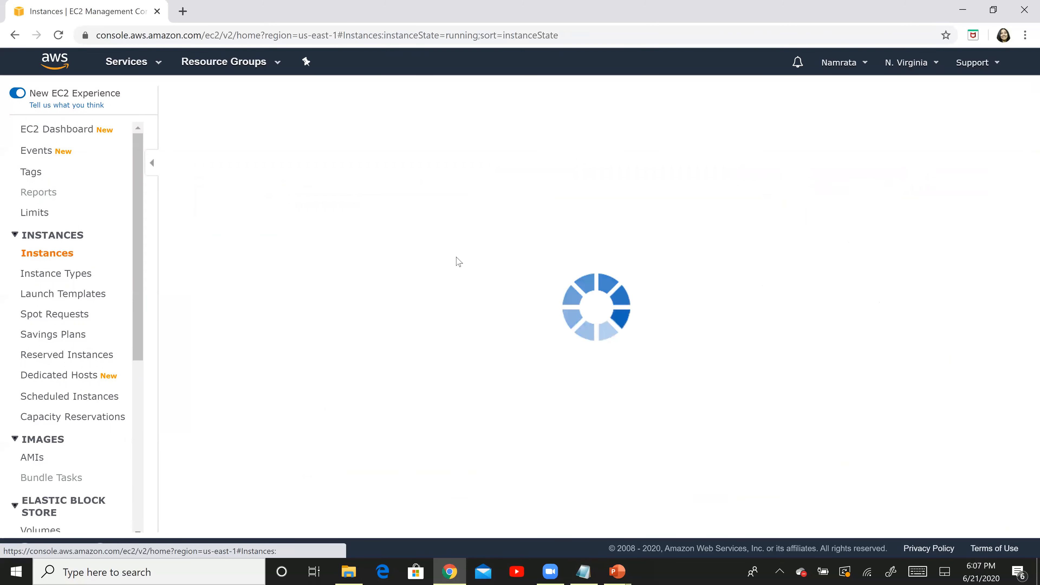
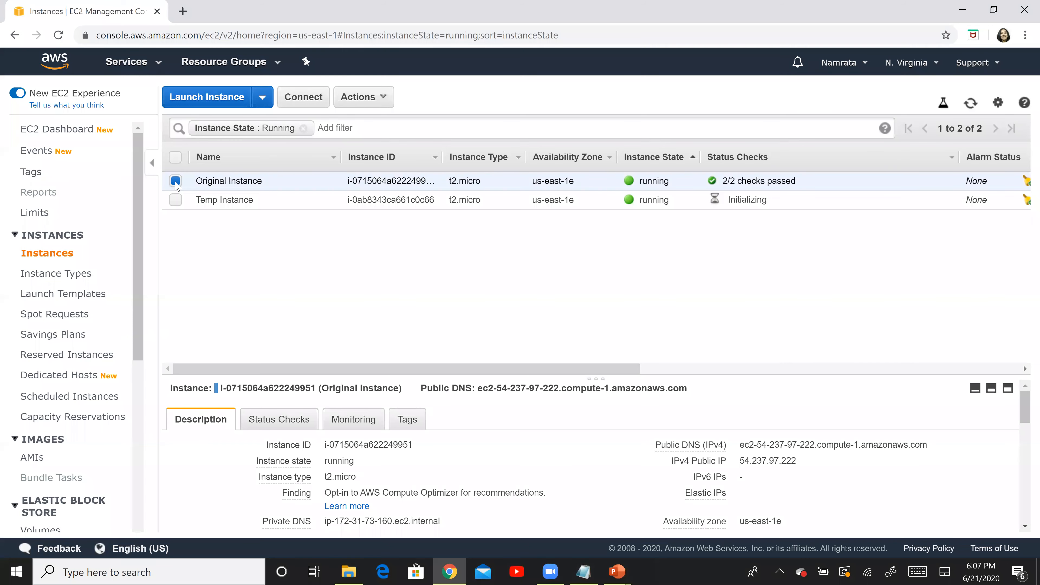
{"action": "left_click", "coordinate": [383, 103]}
{"action": "mouse_move", "coordinate": [471, 188]}
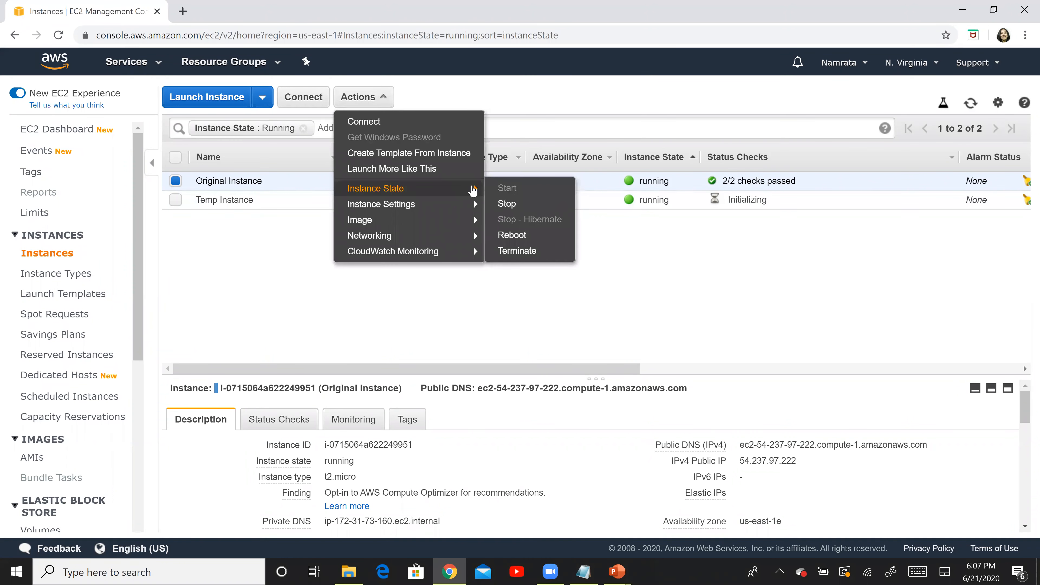
{"action": "left_click", "coordinate": [517, 205]}
{"action": "left_click", "coordinate": [738, 396]}
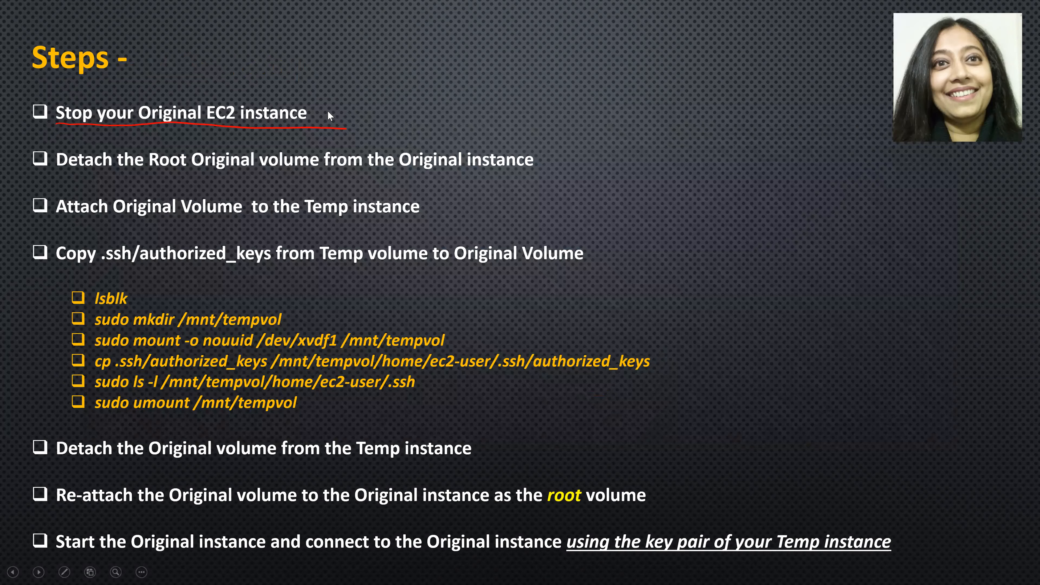
{"action": "left_click_drag", "start_coordinate": [341, 120], "coordinate": [423, 89]}
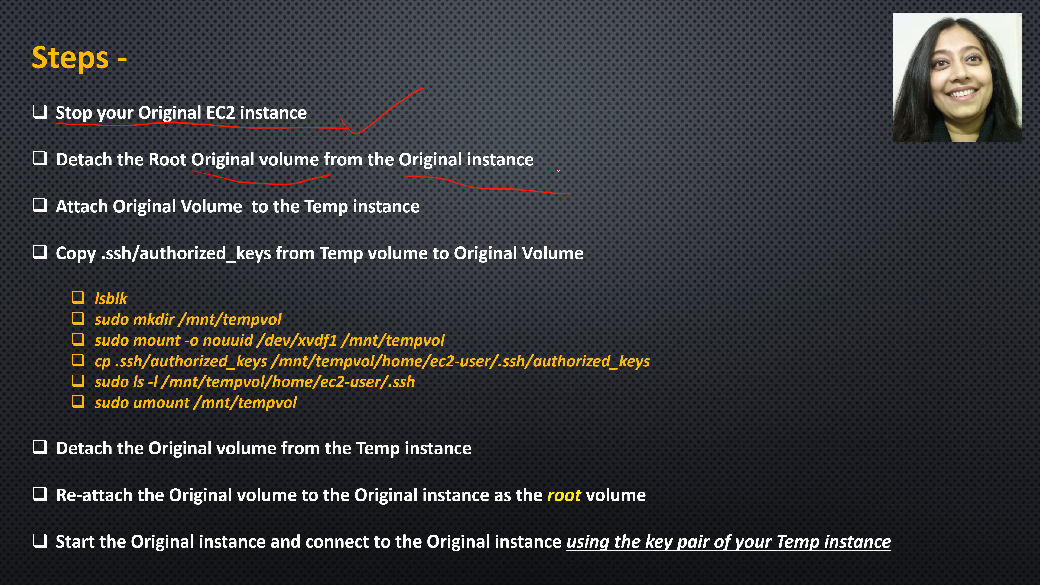
Step: Switch back to the EC2 console, open the EBS volumes list and refresh it
{"action": "key", "text": "alt+Tab"}
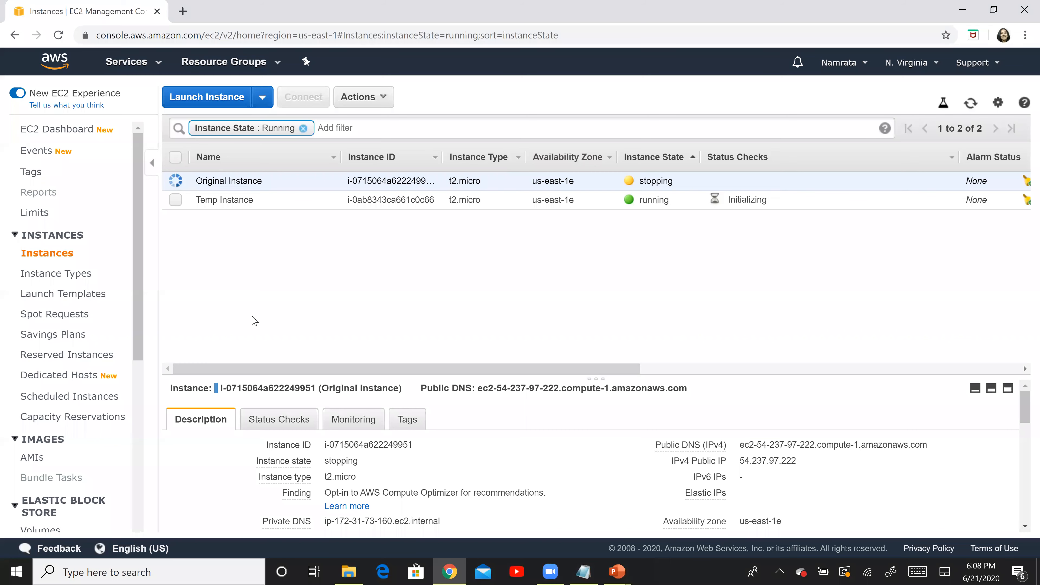
{"action": "left_click", "coordinate": [41, 530]}
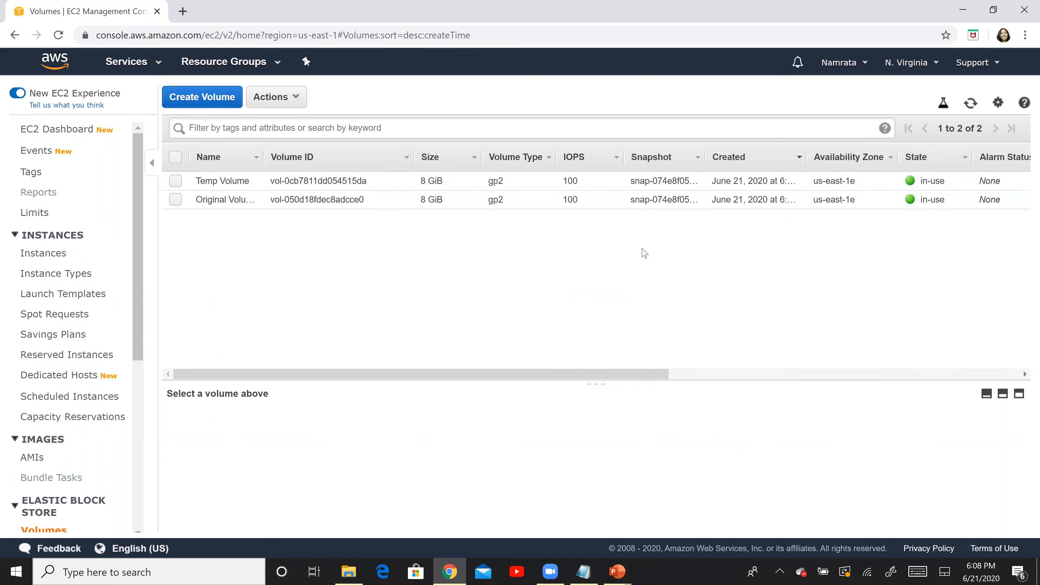
{"action": "left_click", "coordinate": [974, 104]}
{"action": "left_click", "coordinate": [971, 104]}
Step: Detach the Original Volume from the Original Instance, confirm, and refresh the volumes list
{"action": "left_click", "coordinate": [175, 200]}
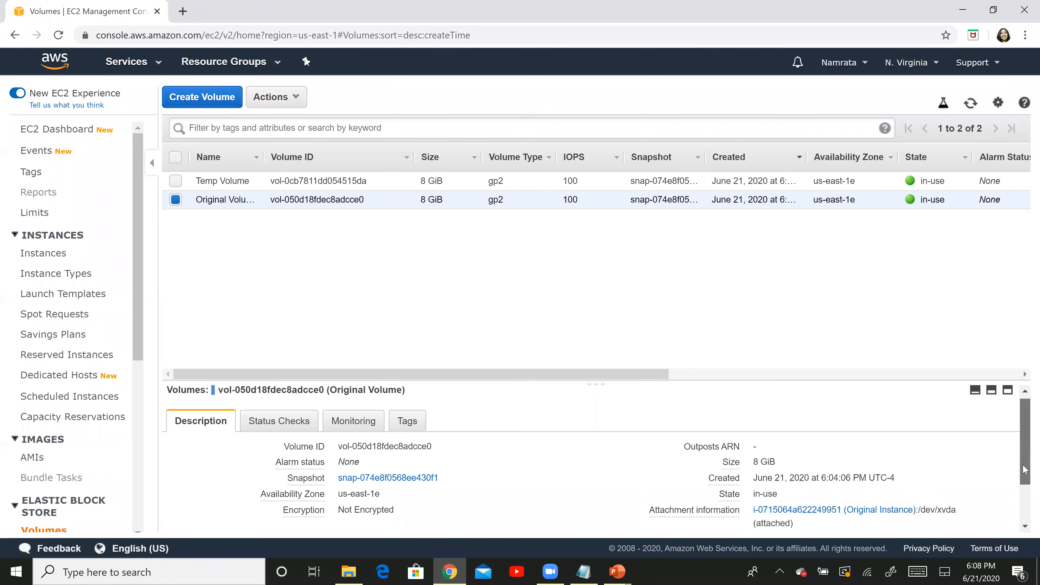
{"action": "scroll", "coordinate": [946, 488], "scroll_direction": "down", "scroll_amount": 1}
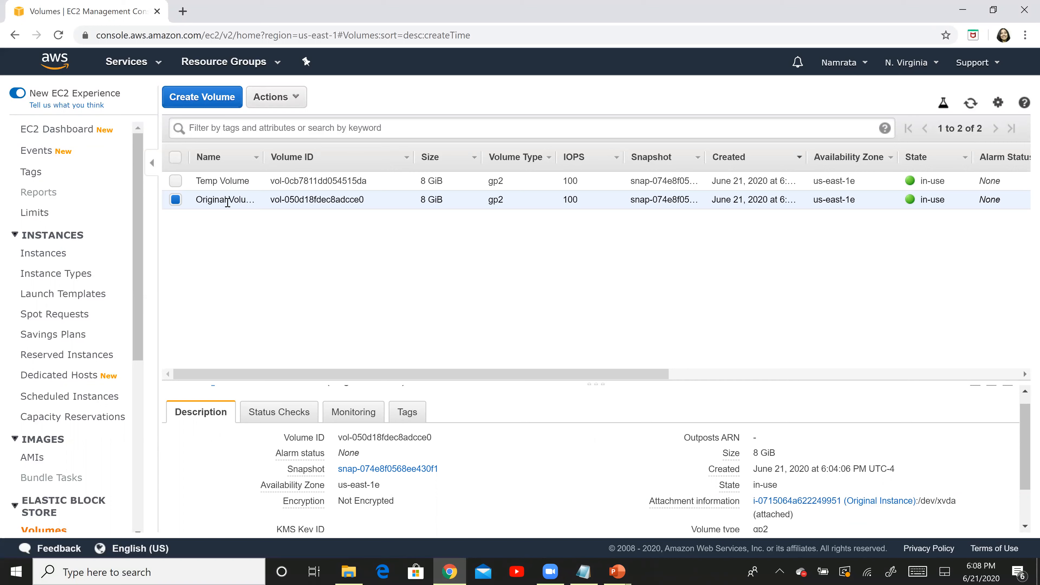
{"action": "left_click", "coordinate": [297, 98]}
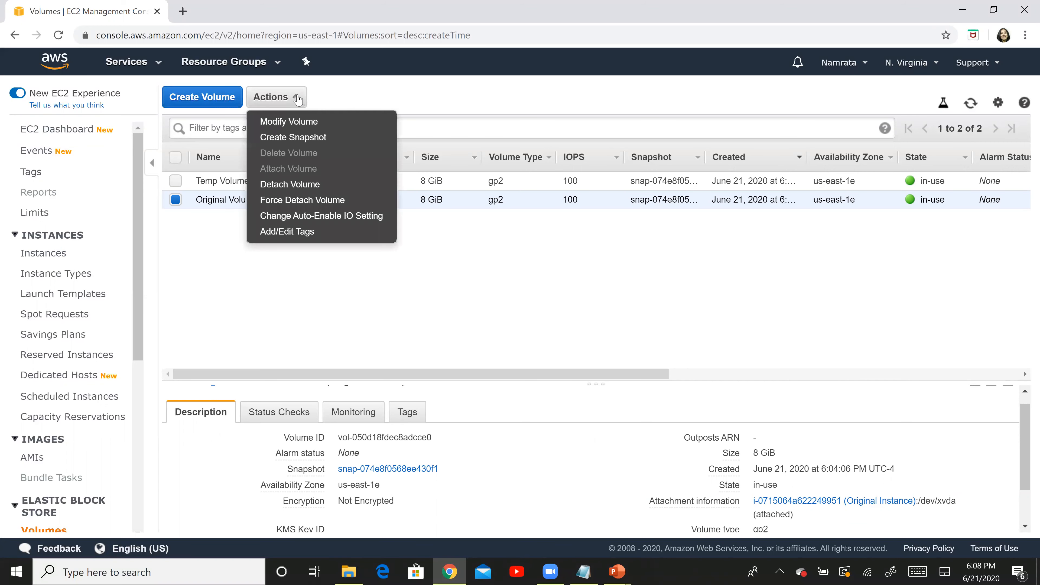
{"action": "left_click", "coordinate": [299, 186]}
{"action": "left_click", "coordinate": [678, 362]}
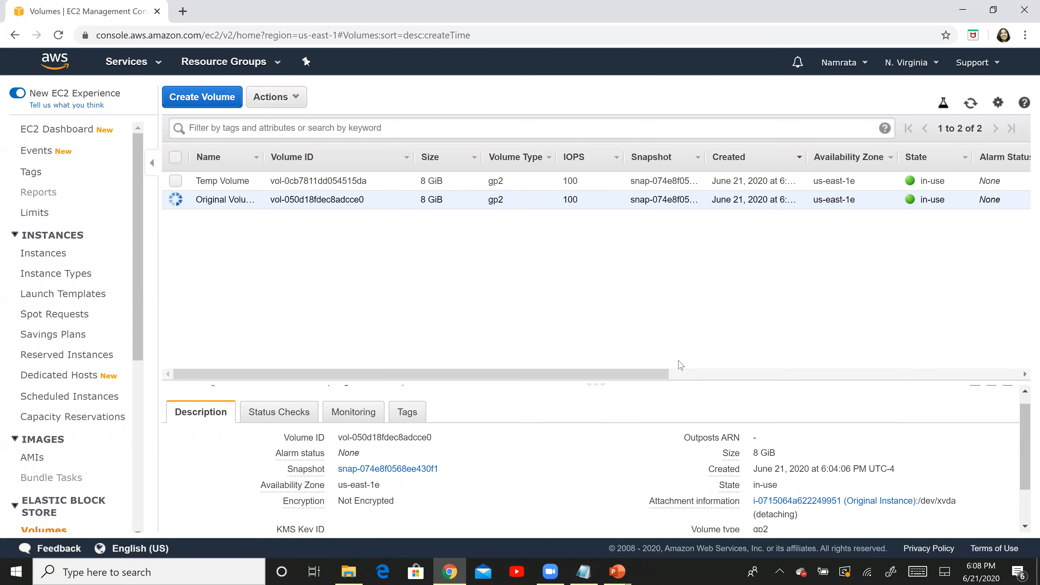
{"action": "left_click", "coordinate": [972, 105]}
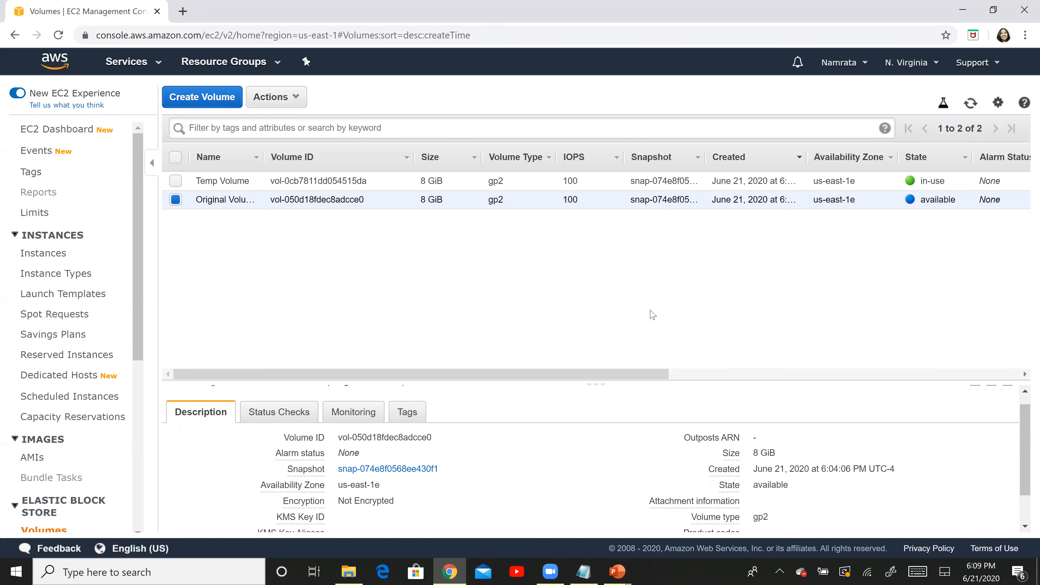
Step: Switch to the steps slide and underline "Original Volume" in the attach-to-Temp-instance item
{"action": "key", "text": "alt+Tab"}
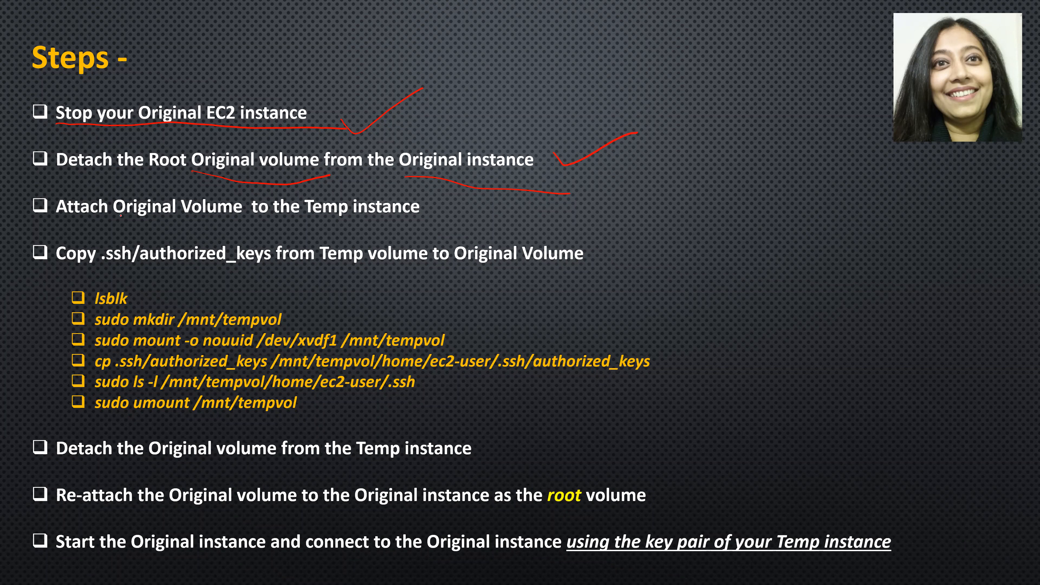
{"action": "left_click_drag", "start_coordinate": [122, 220], "coordinate": [214, 219]}
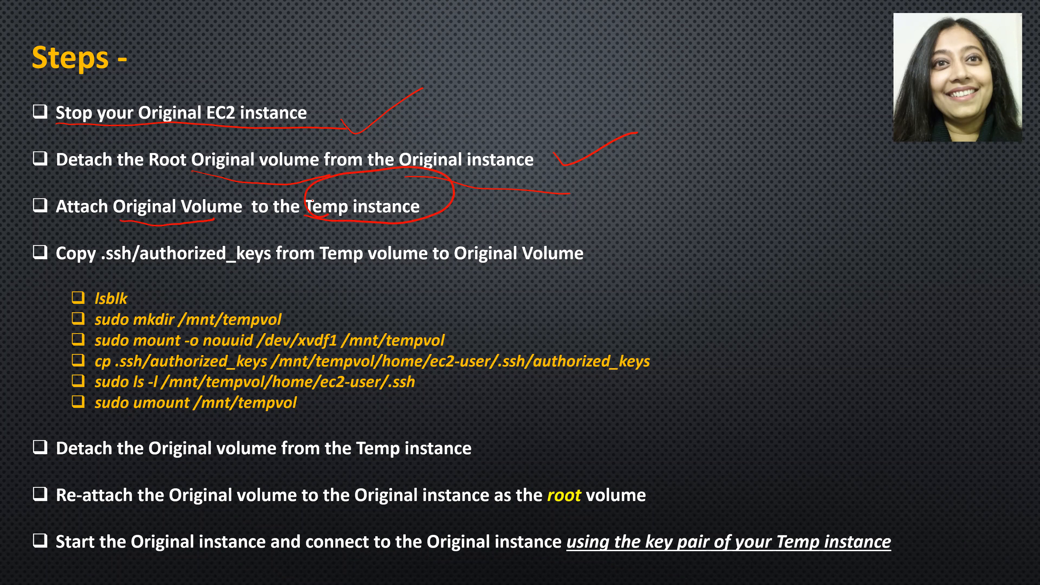
Step: Switch back to the EC2 console, attach the Original Volume to the Temp Instance as device /dev/sdf, and refresh the volumes list
{"action": "key", "text": "alt+Tab"}
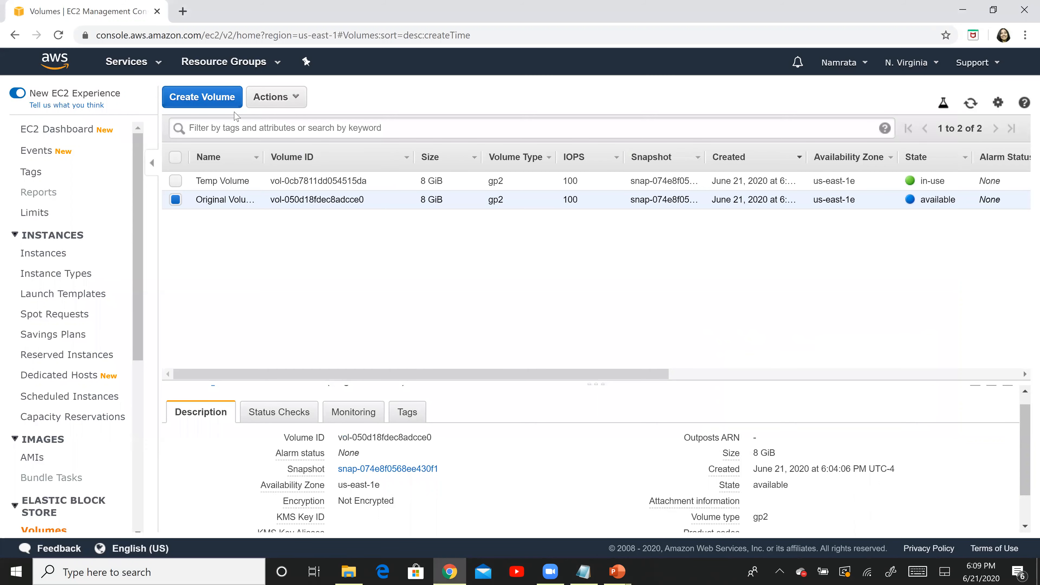
{"action": "left_click", "coordinate": [296, 108]}
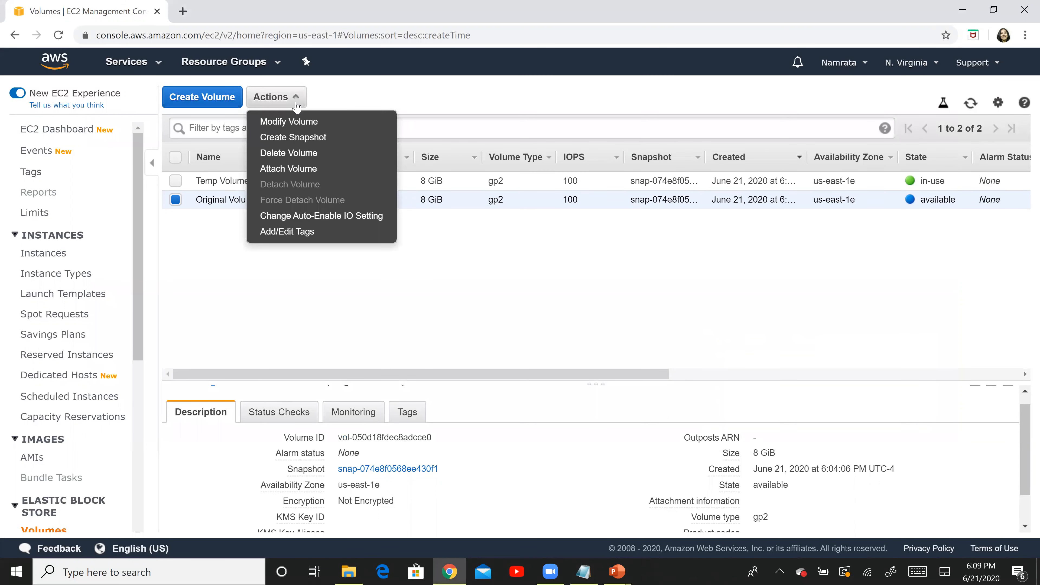
{"action": "left_click", "coordinate": [313, 170]}
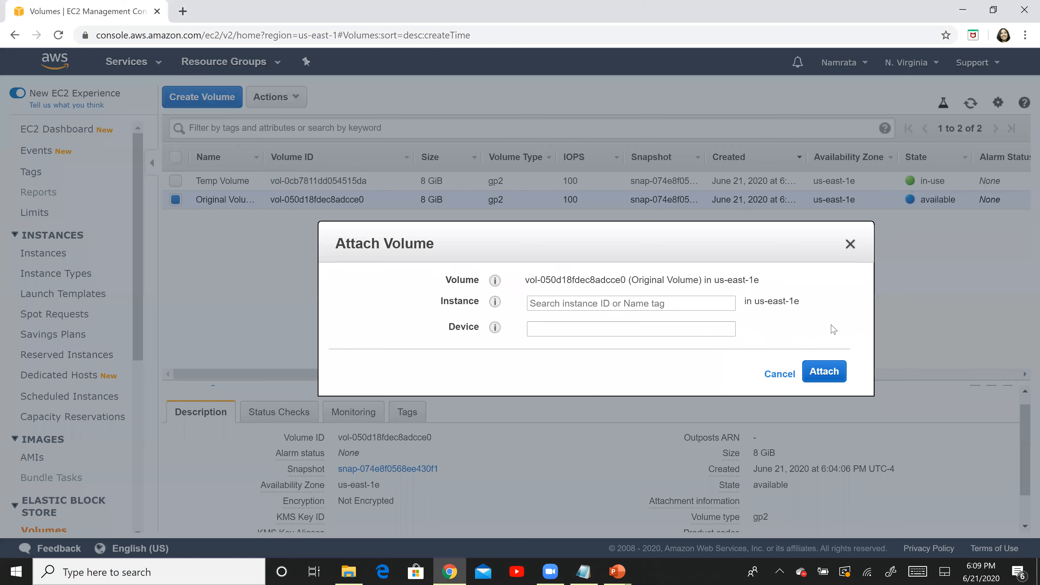
{"action": "left_click", "coordinate": [700, 298]}
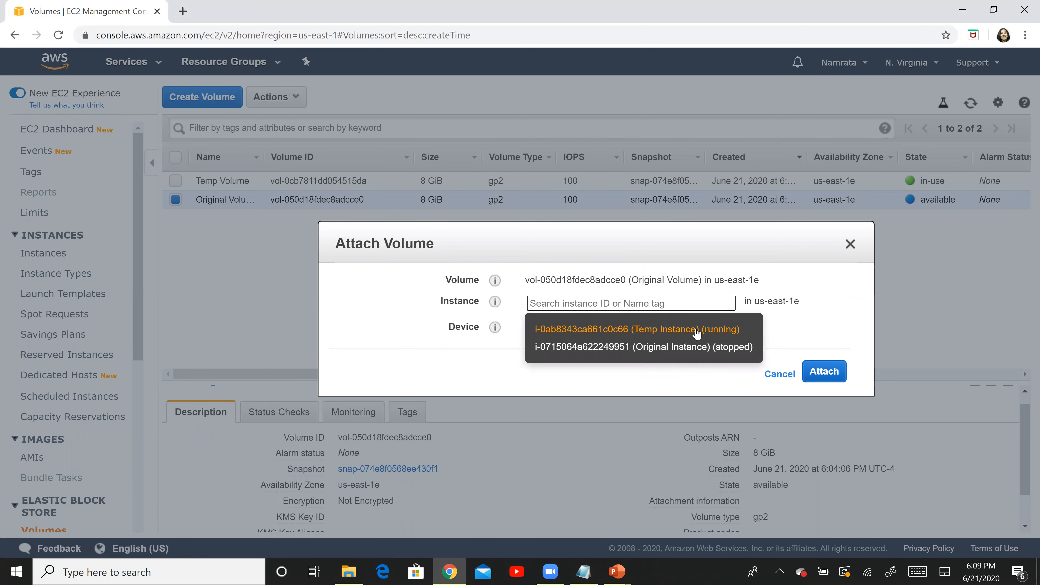
{"action": "left_click", "coordinate": [666, 332]}
{"action": "left_click", "coordinate": [624, 335]}
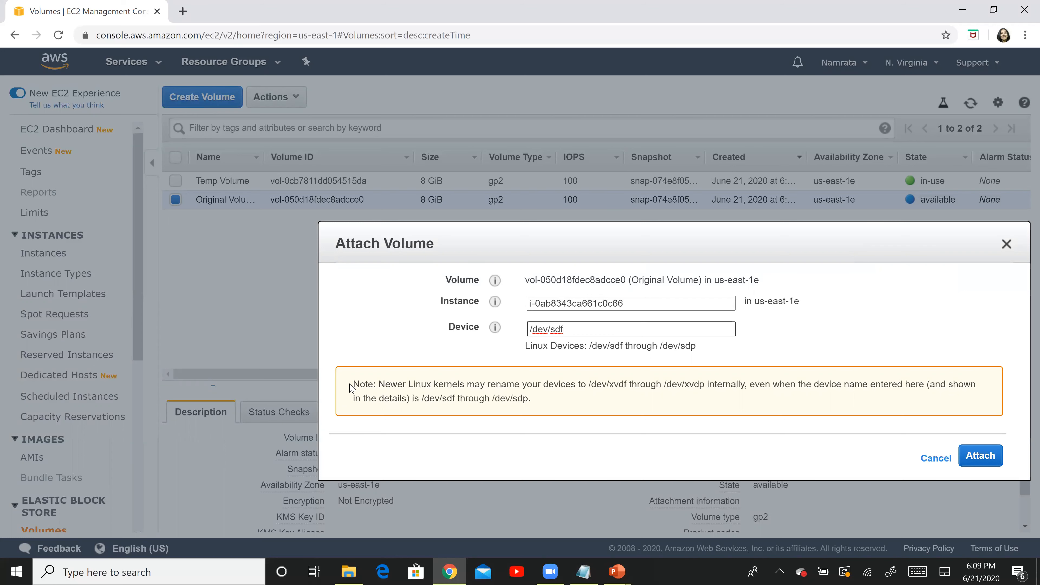
{"action": "left_click", "coordinate": [977, 457]}
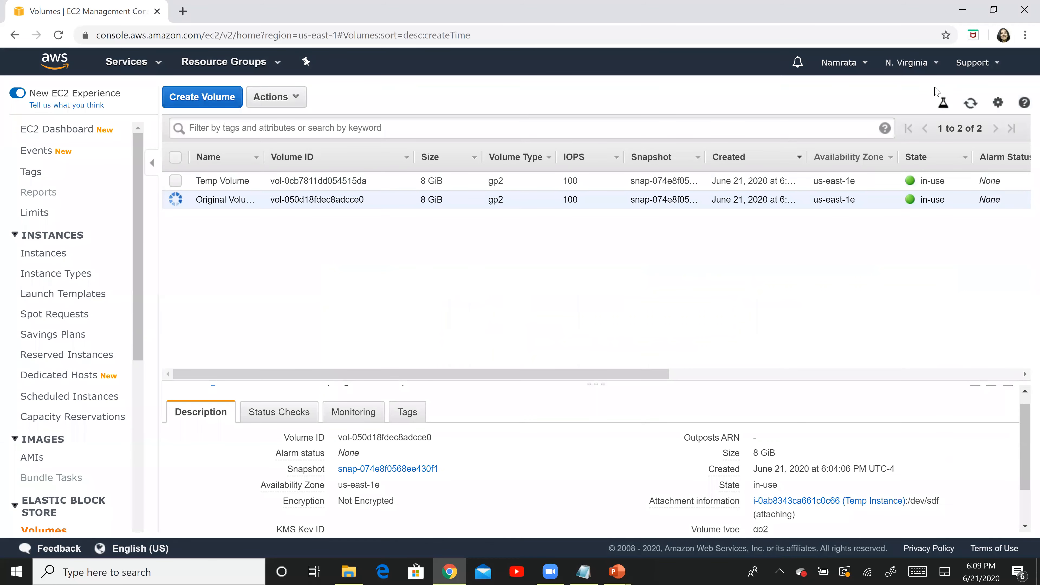
{"action": "left_click", "coordinate": [974, 106]}
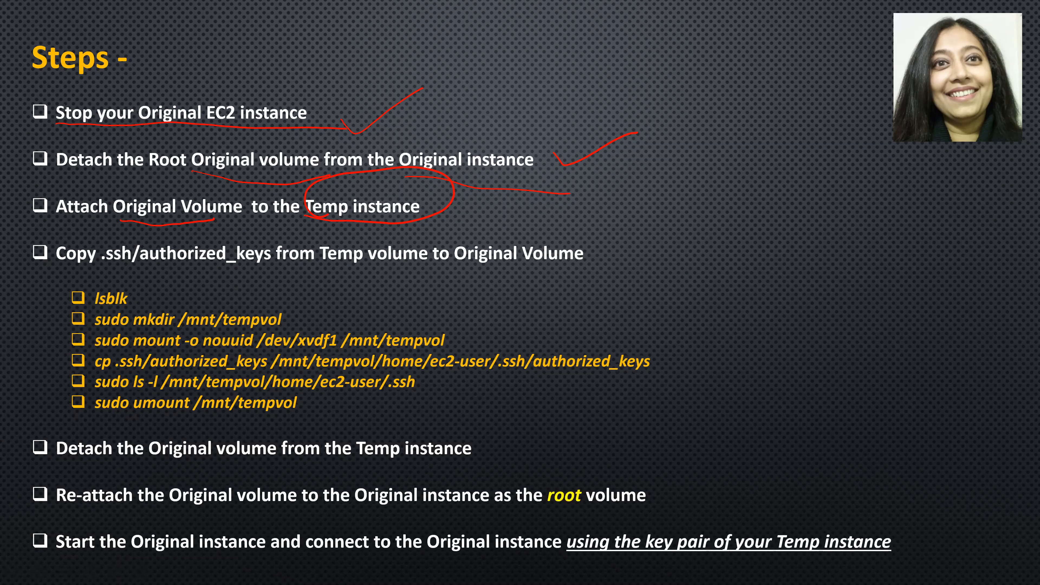
Step: Return to the EC2 console and open the list of running instances from the dashboard
{"action": "key", "text": "alt+Tab"}
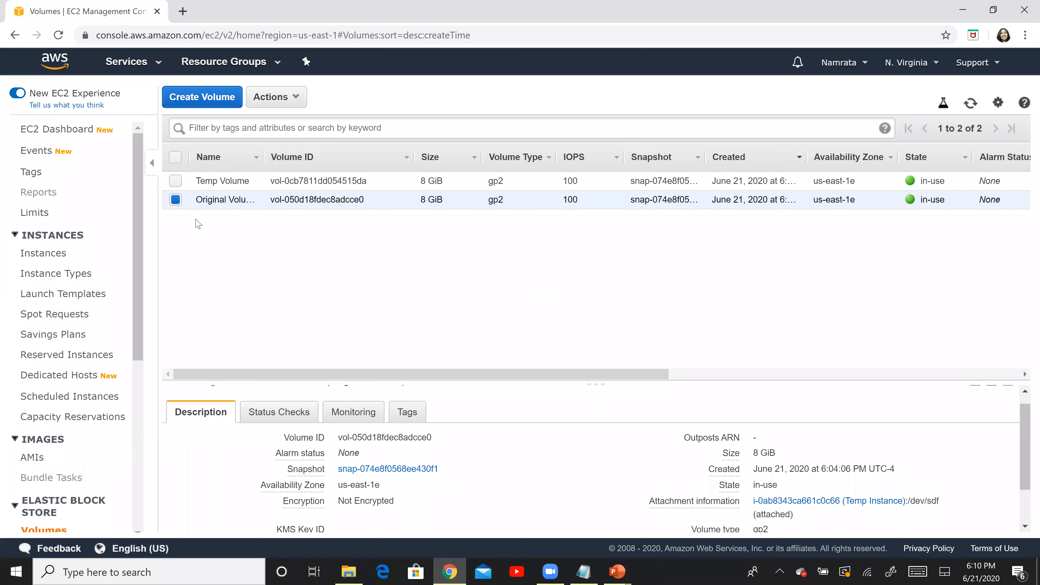
{"action": "left_click", "coordinate": [51, 134]}
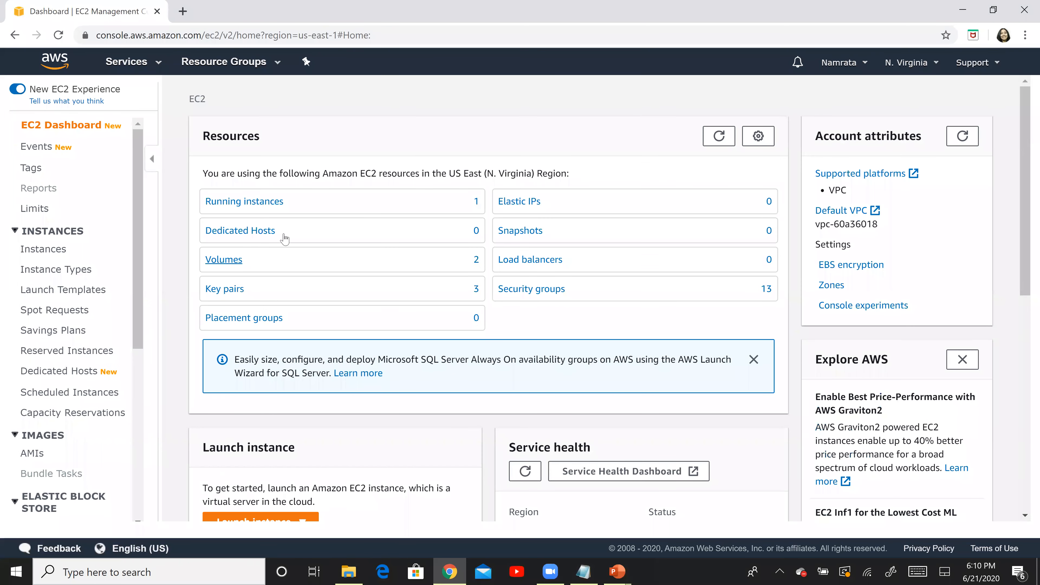
{"action": "left_click", "coordinate": [245, 202]}
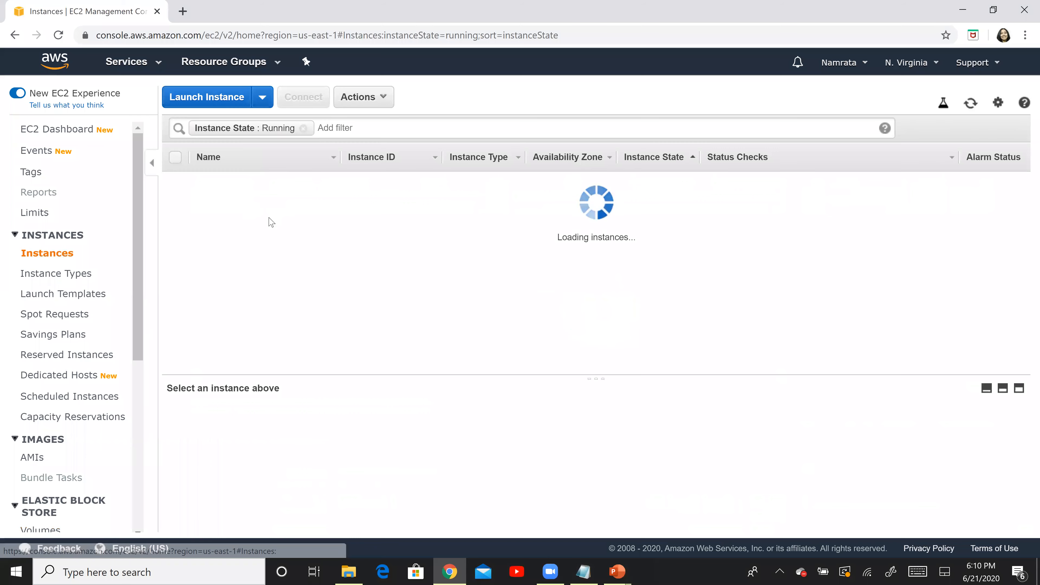
Step: Switch to File Explorer, go to the "AWSKeyPair - NV" folder and launch putty.exe
{"action": "left_click", "coordinate": [350, 571]}
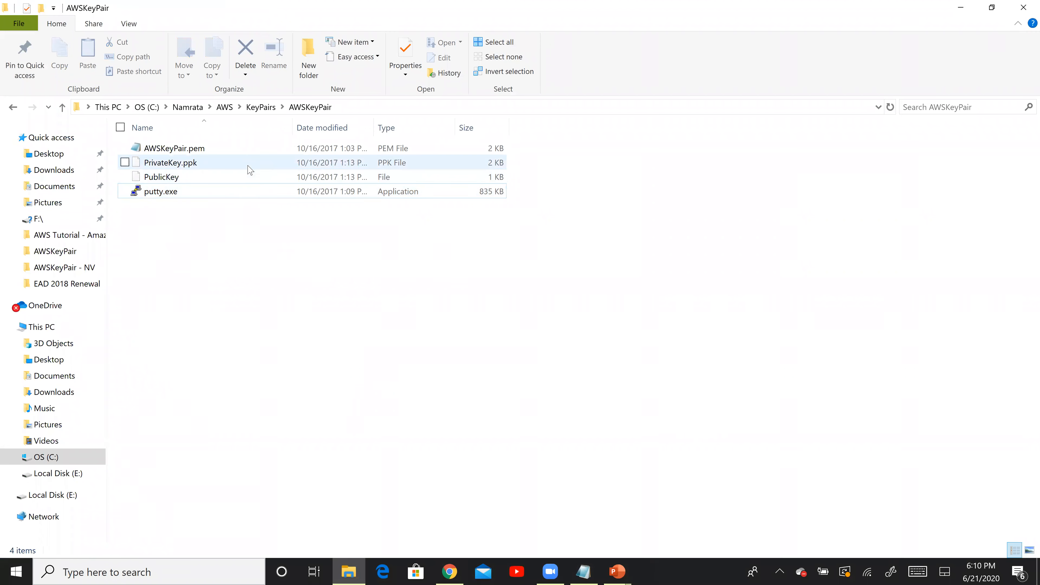
{"action": "key", "text": "BackSpace"}
{"action": "double_click", "coordinate": [177, 175]}
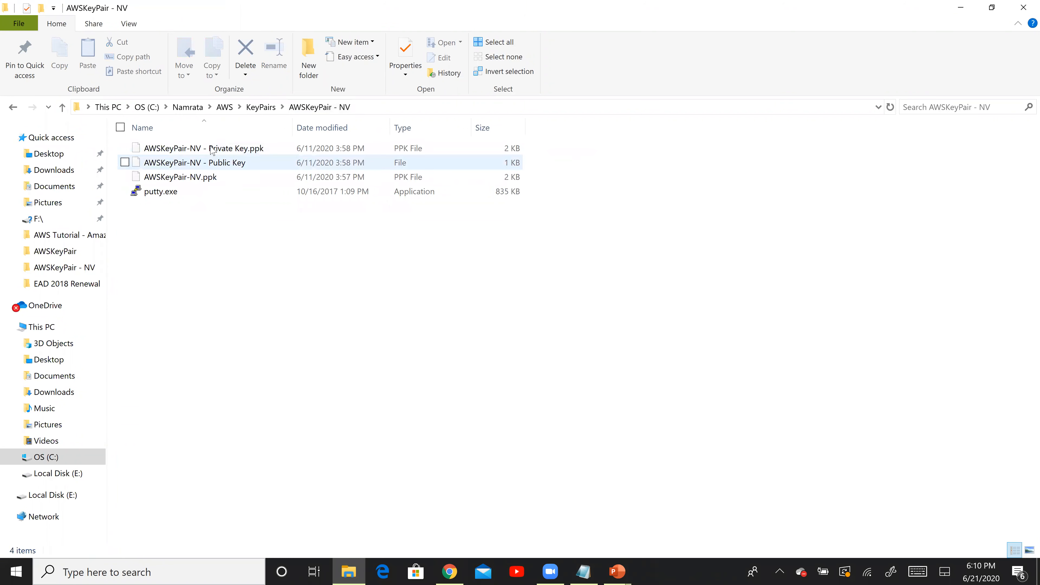
{"action": "double_click", "coordinate": [176, 193]}
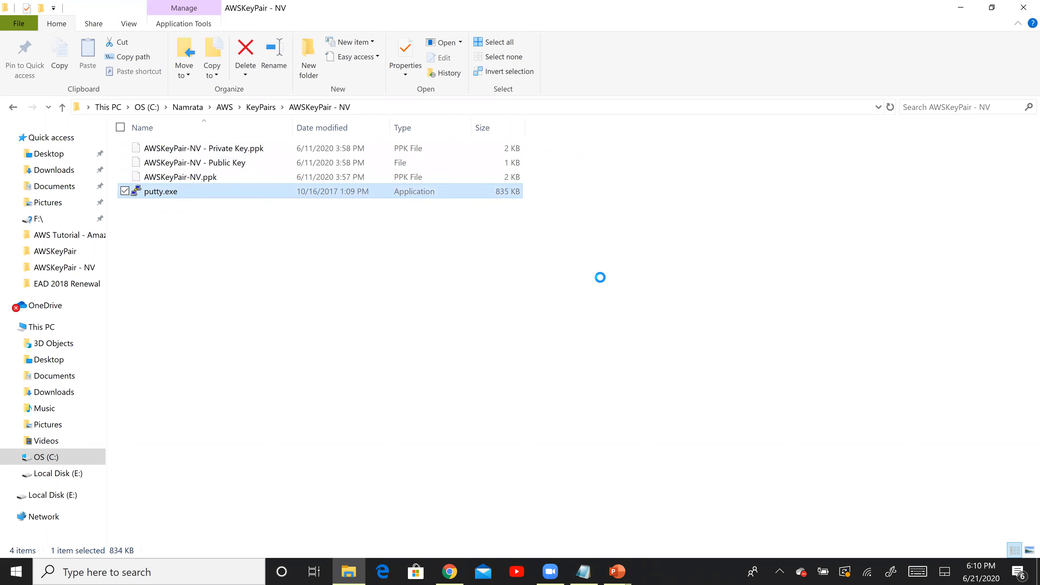
Step: Copy the Temp Instance's IP 54.144.145.222 from the Notepad notes and paste it as the PuTTY host name
{"action": "key", "text": "alt+Tab"}
{"action": "key", "text": "Tab"}
{"action": "key", "text": "Tab"}
{"action": "key", "text": "Tab"}
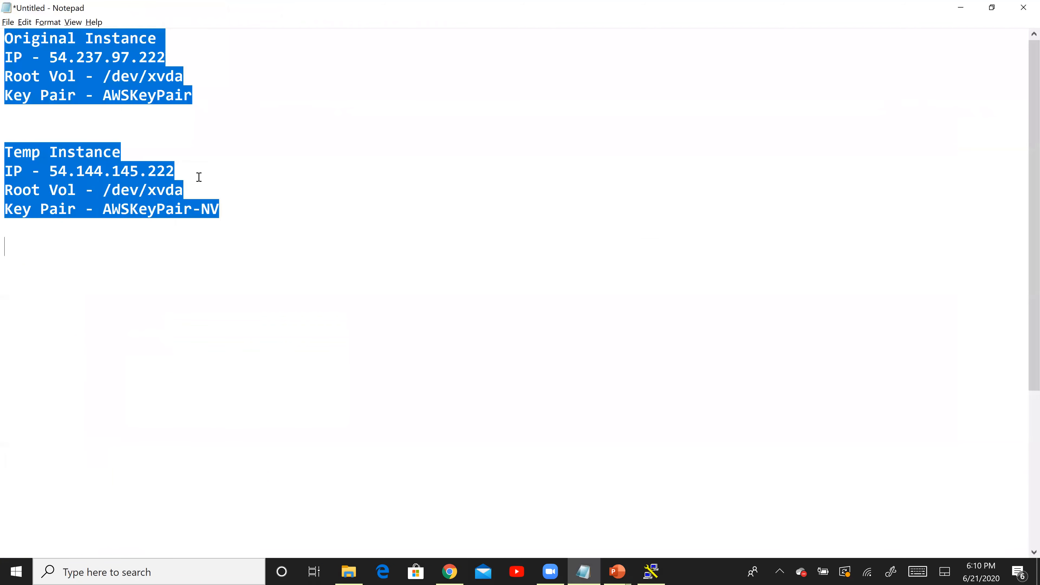
{"action": "left_click", "coordinate": [199, 177]}
{"action": "left_click", "coordinate": [51, 174], "text": "shift"}
{"action": "key", "text": "ctrl+c"}
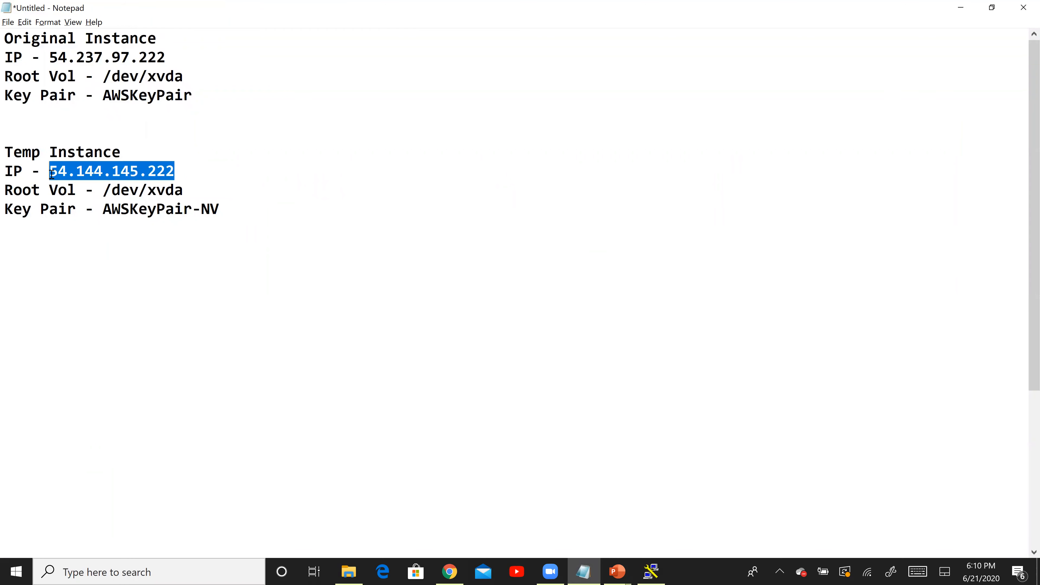
{"action": "key", "text": "alt+Tab"}
{"action": "key", "text": "ctrl+v"}
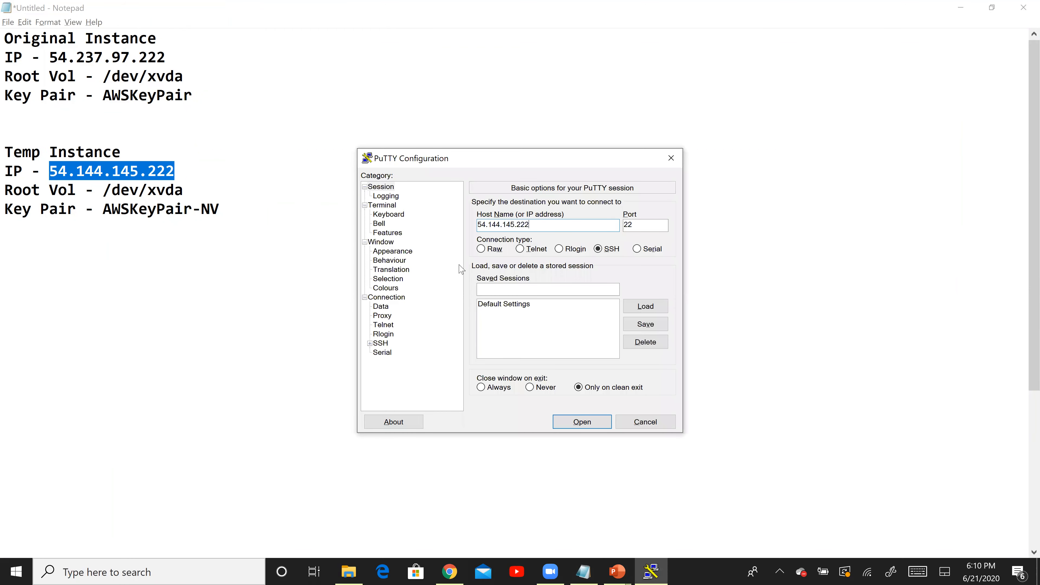
Step: Set the PuTTY terminal font to Courier New, bold, 16-point
{"action": "left_click", "coordinate": [387, 255]}
{"action": "left_click", "coordinate": [650, 273]}
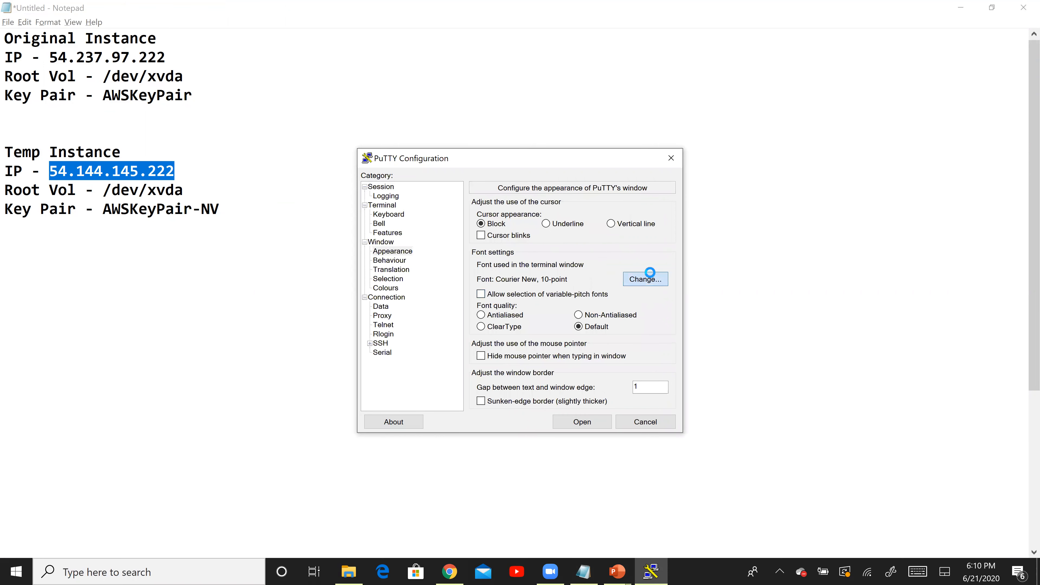
{"action": "left_click", "coordinate": [532, 290]}
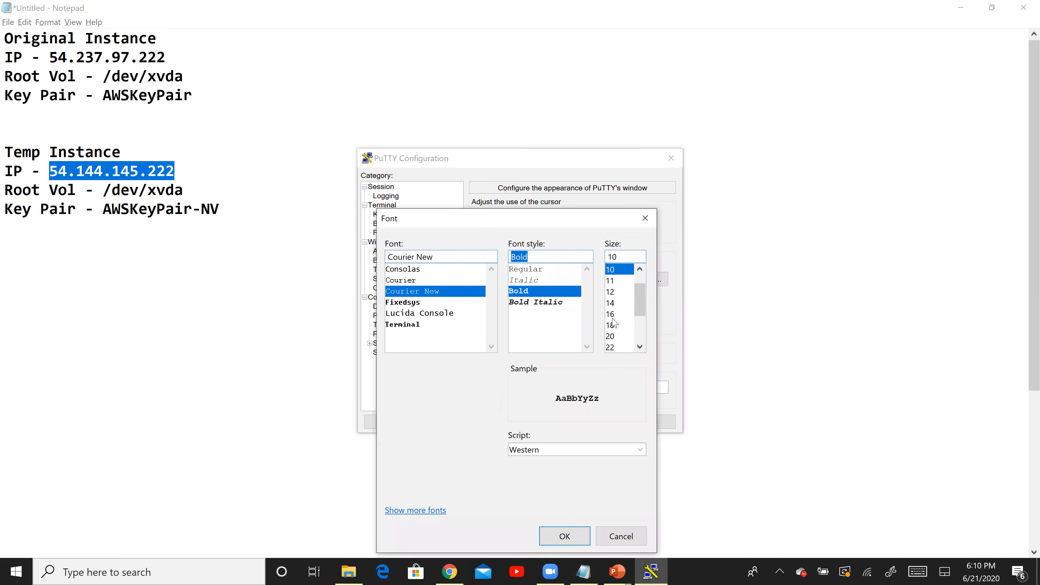
{"action": "left_click", "coordinate": [610, 314]}
{"action": "left_click", "coordinate": [564, 535]}
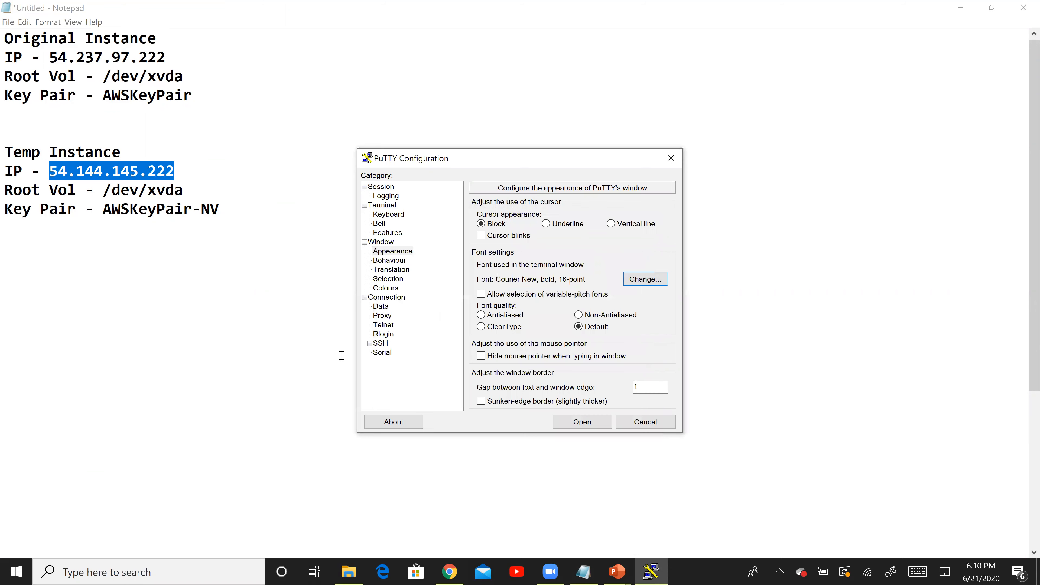
Step: Choose "AWSKeyPair-NV - Private Key.ppk" as the private key file for SSH authentication
{"action": "left_click", "coordinate": [371, 346]}
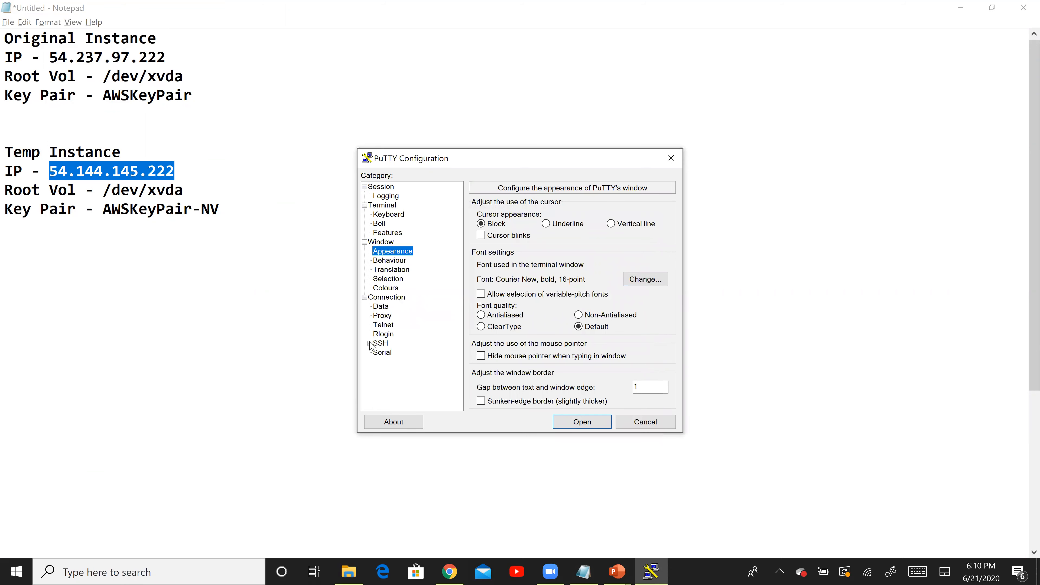
{"action": "left_click", "coordinate": [370, 344]}
{"action": "left_click", "coordinate": [389, 354]}
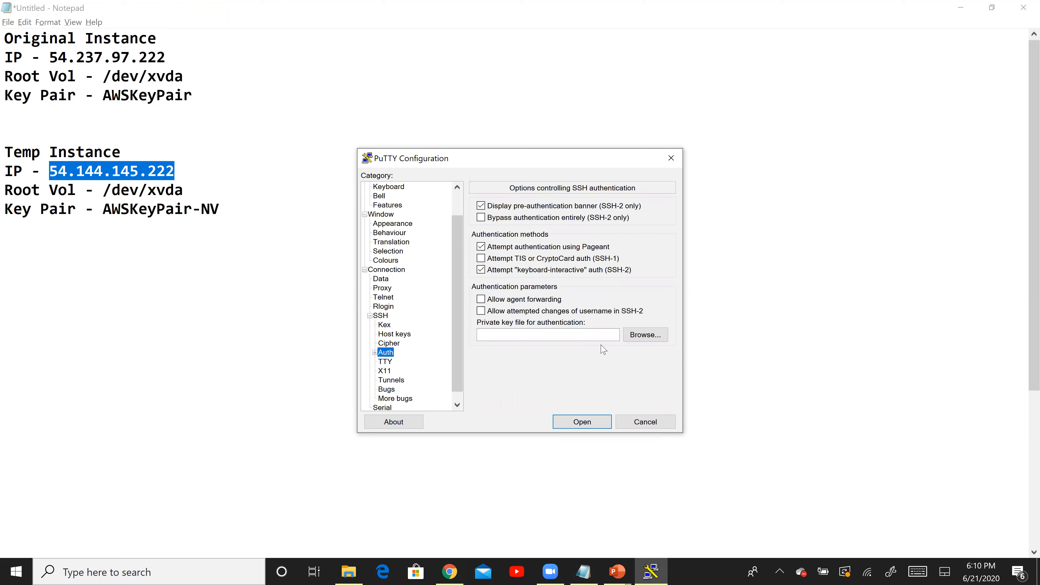
{"action": "left_click", "coordinate": [632, 340]}
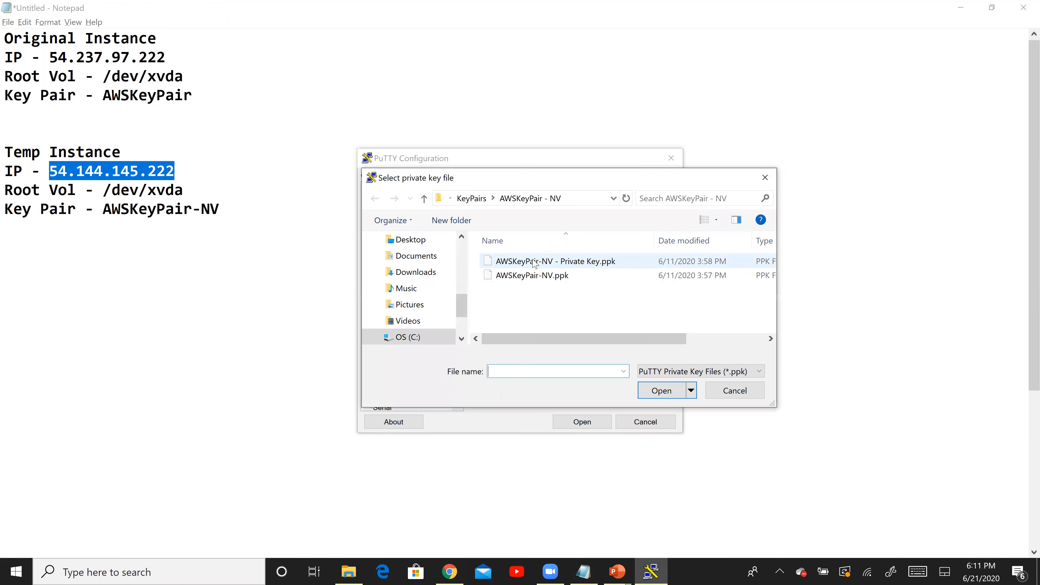
{"action": "double_click", "coordinate": [572, 264]}
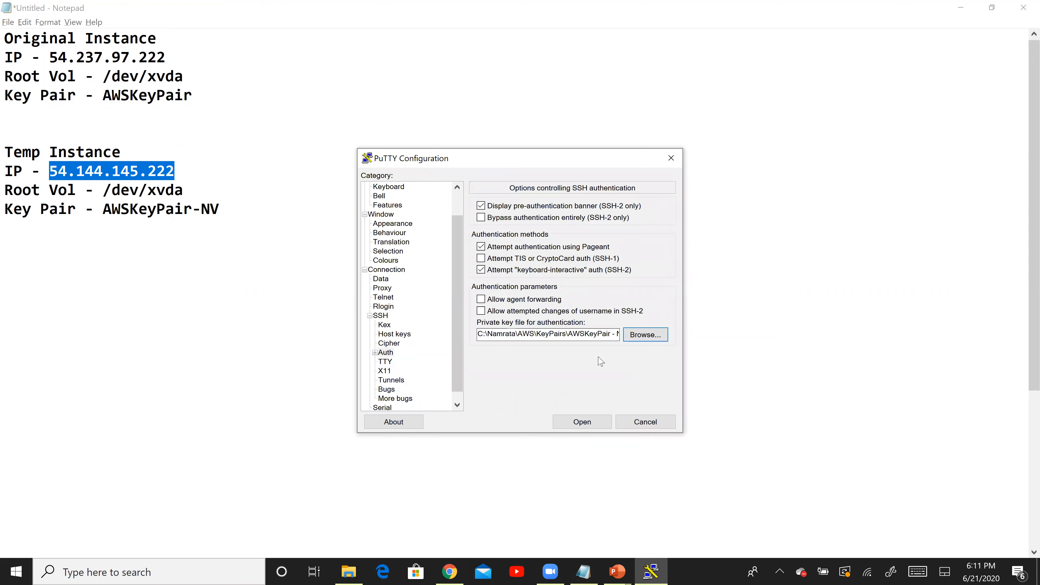
Step: Open the SSH connection to the Temp Instance, trust its host key and log in as ec2-user
{"action": "left_click", "coordinate": [582, 422]}
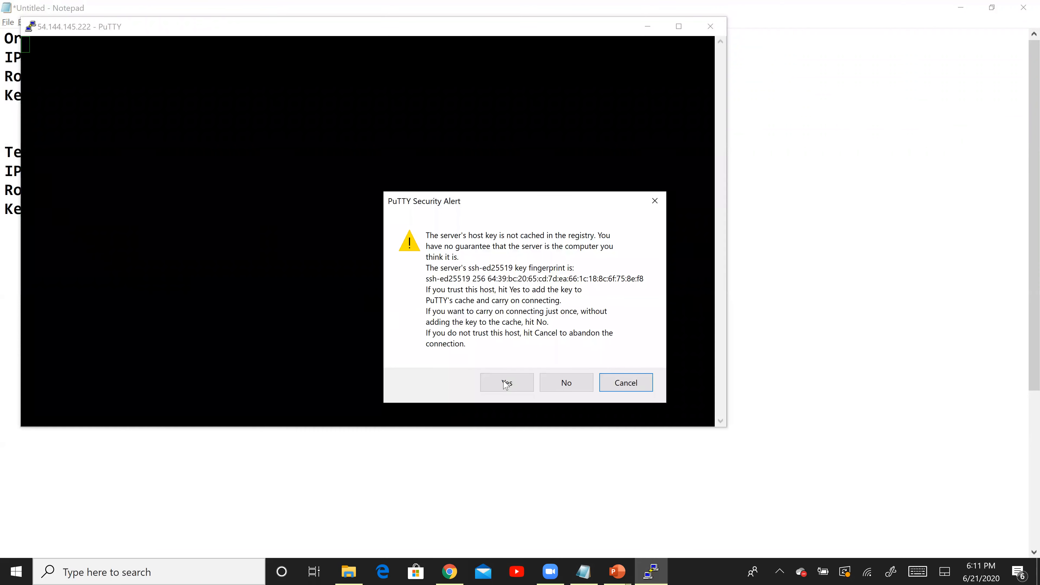
{"action": "left_click", "coordinate": [507, 386]}
{"action": "type", "text": "ec2-user"}
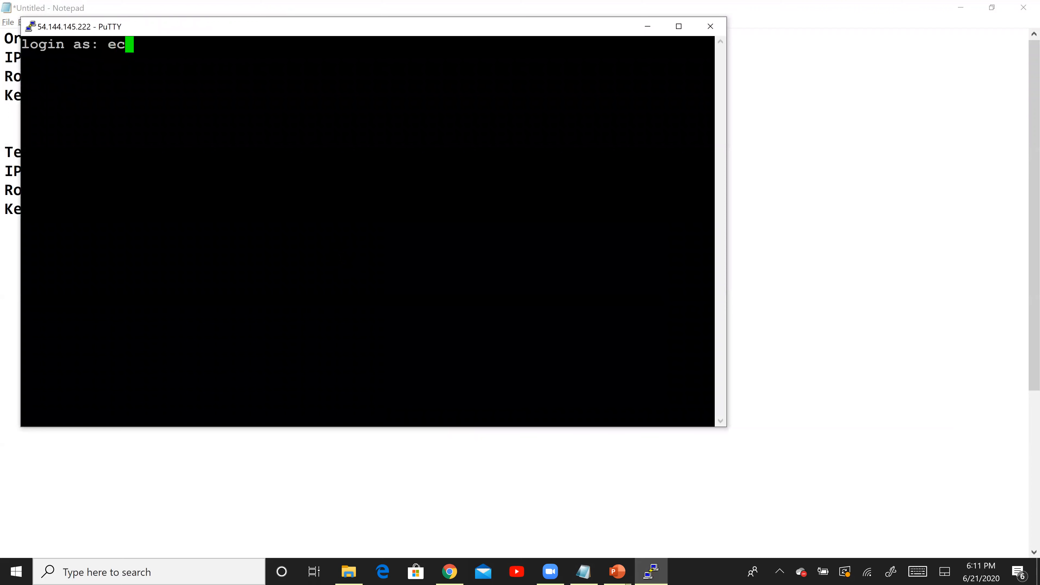
{"action": "key", "text": "Return"}
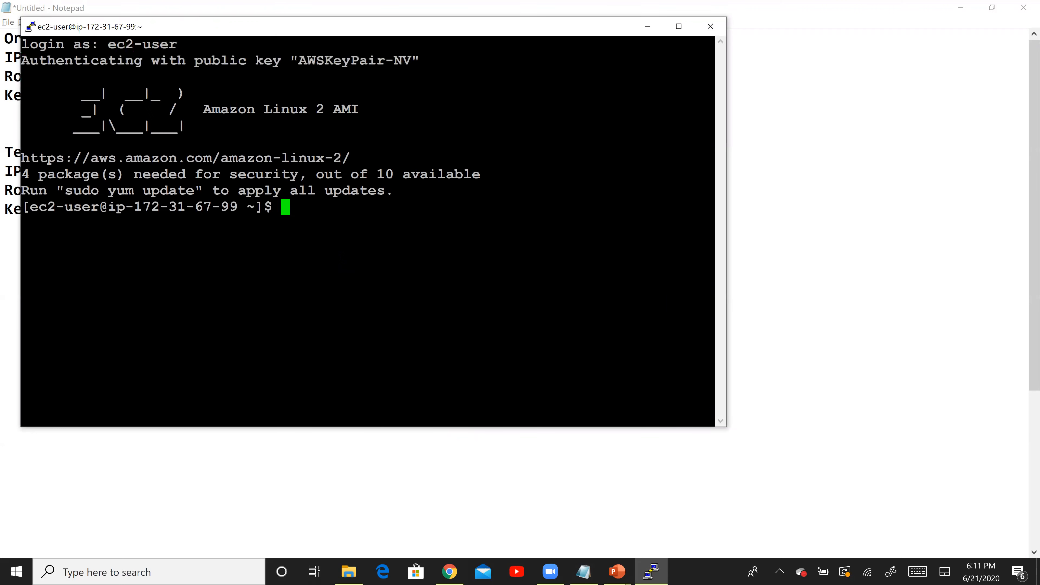
Step: Switch to the PowerPoint slide show and underline ".ssh/authorized_keys from Temp" in the copy step with the pen
{"action": "left_click_drag", "start_coordinate": [459, 31], "coordinate": [540, 80]}
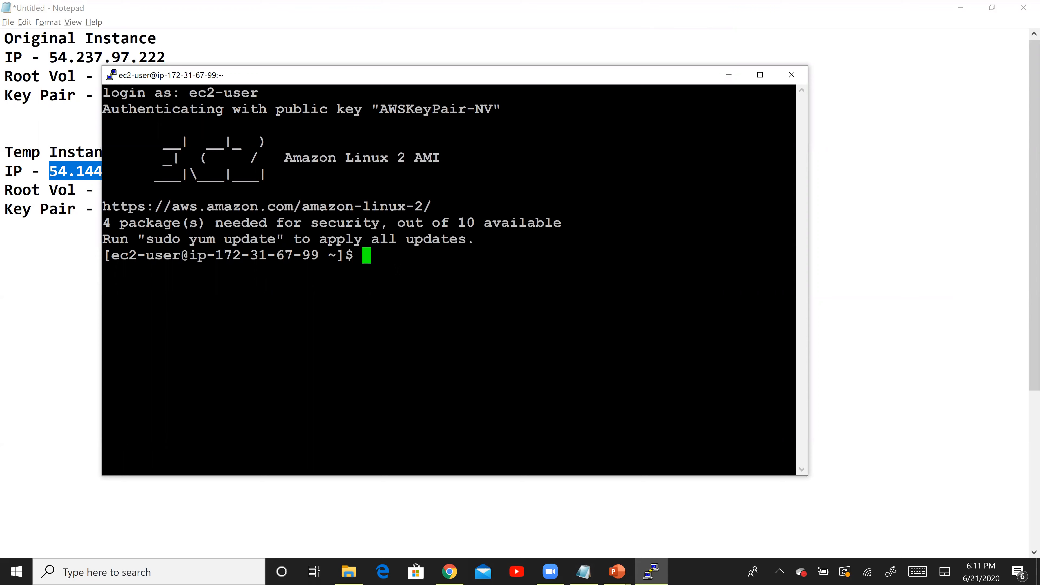
{"action": "key", "text": "alt+Tab"}
{"action": "key", "text": "alt+Tab"}
{"action": "key", "text": "alt+Tab"}
{"action": "key", "text": "alt+Tab"}
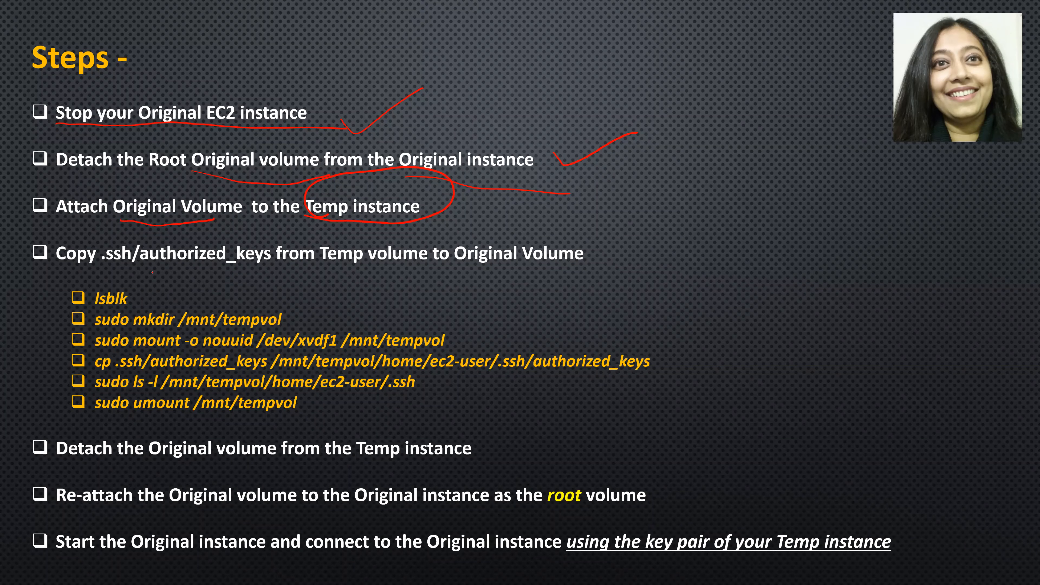
{"action": "left_click_drag", "start_coordinate": [328, 272], "coordinate": [341, 272]}
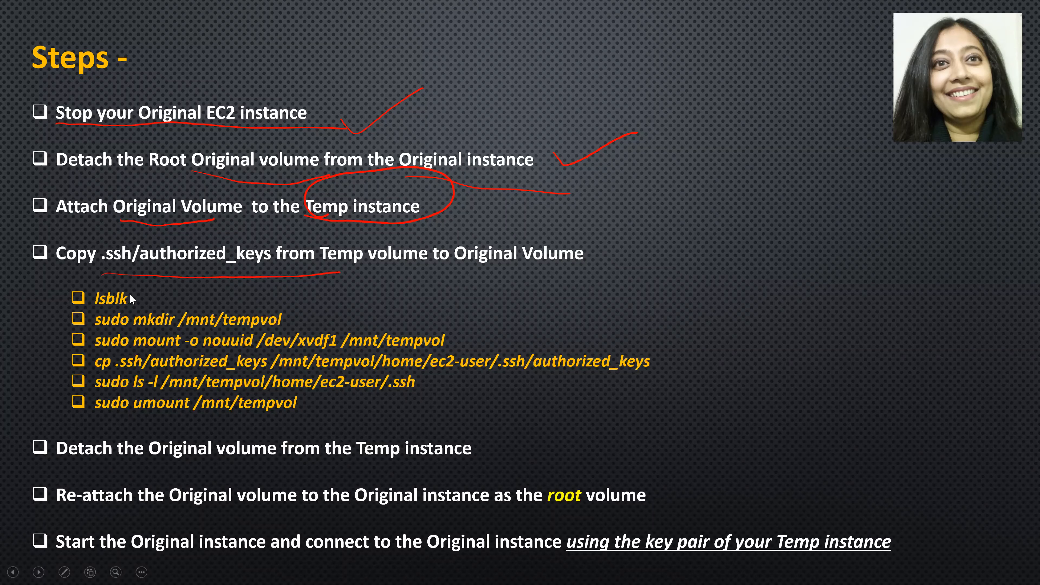
Step: Switch to the PuTTY session on the Temp Instance and list its block devices with lsblk
{"action": "key", "text": "alt+Tab"}
{"action": "type", "text": "l"}
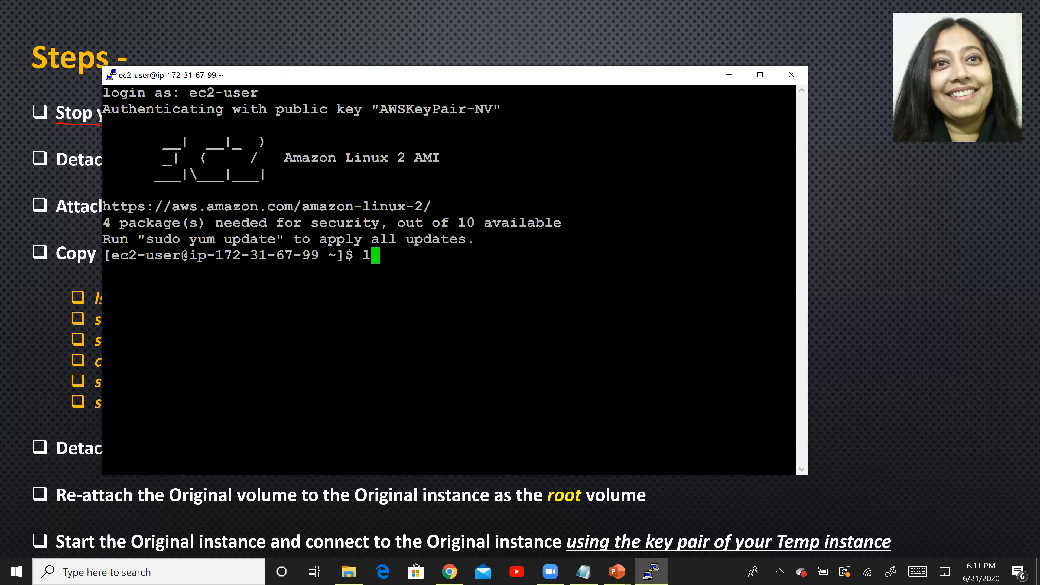
{"action": "type", "text": "sblk"}
{"action": "key", "text": "Return"}
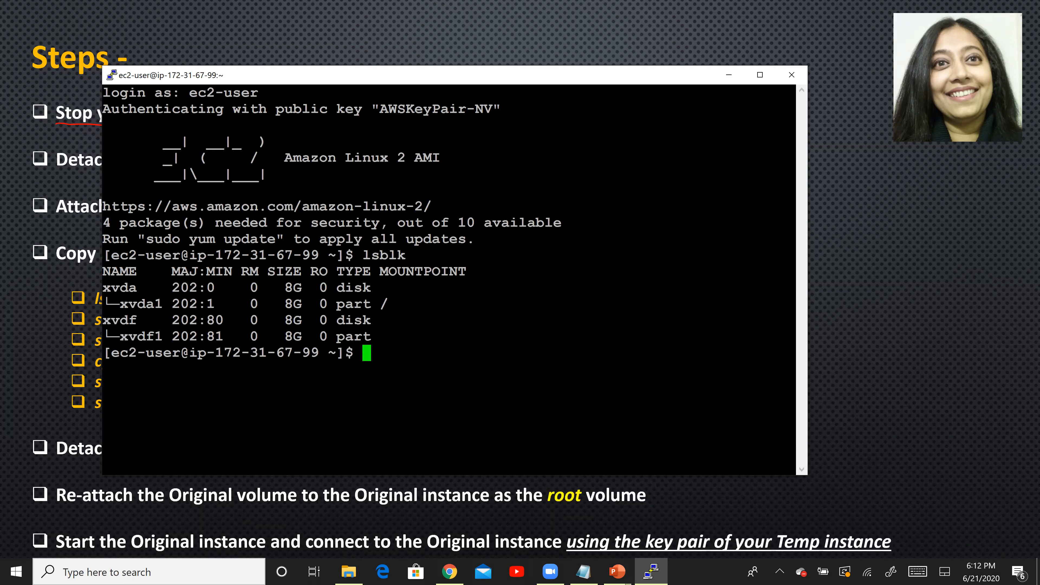
Step: Highlight the xvda, xvda1 and xvdf rows in the lsblk output, finishing with xvdf and xvdf1 together
{"action": "left_click_drag", "start_coordinate": [532, 288], "coordinate": [104, 291]}
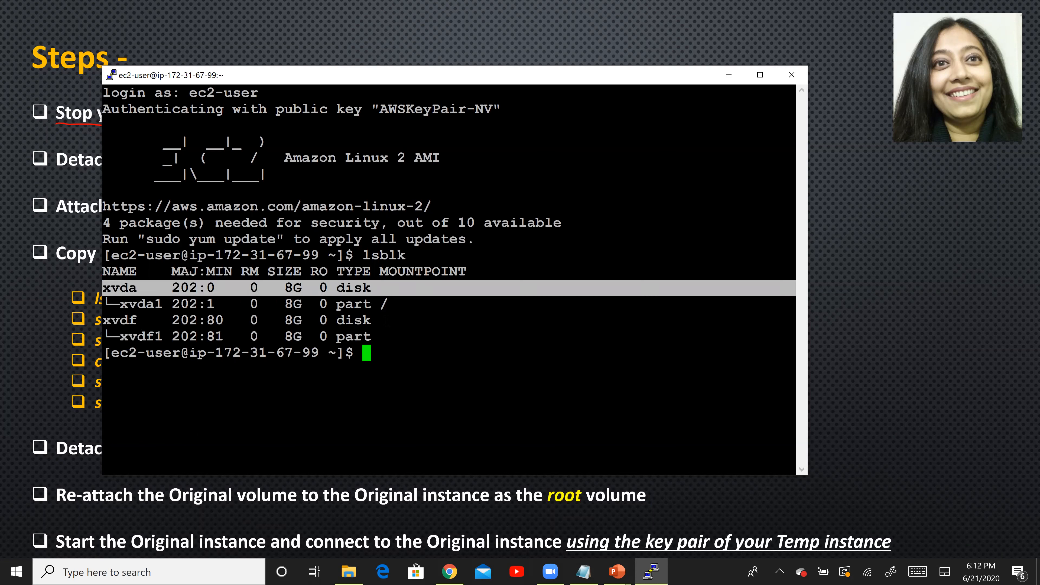
{"action": "left_click_drag", "start_coordinate": [532, 304], "coordinate": [113, 305]}
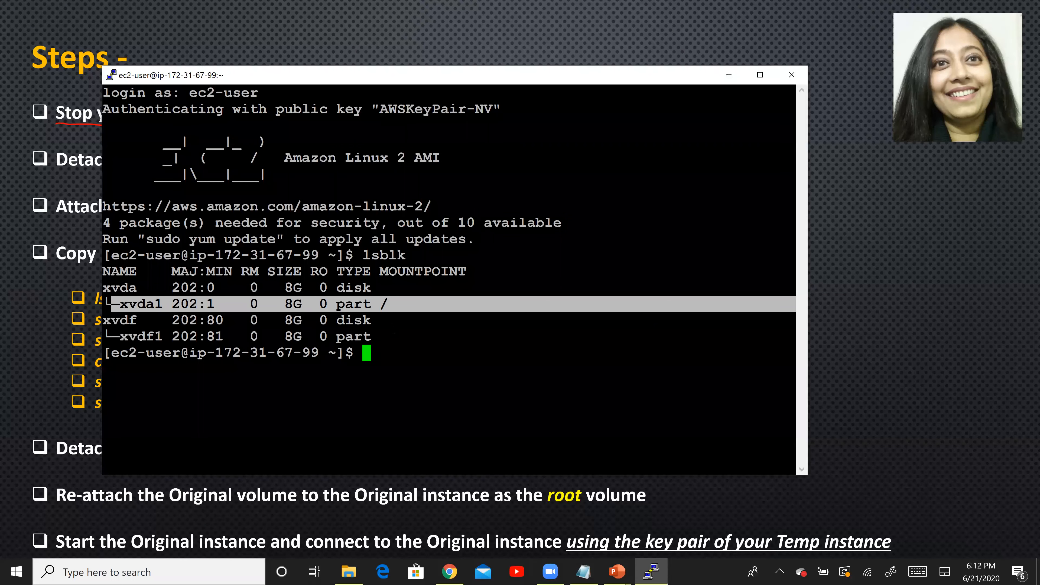
{"action": "left_click_drag", "start_coordinate": [533, 320], "coordinate": [106, 323]}
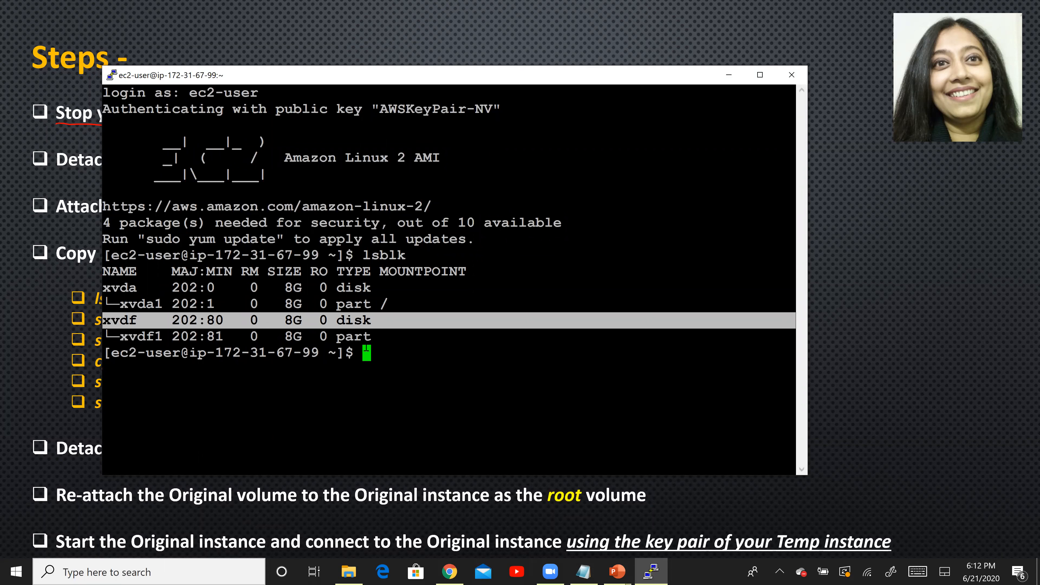
{"action": "left_click", "coordinate": [386, 338]}
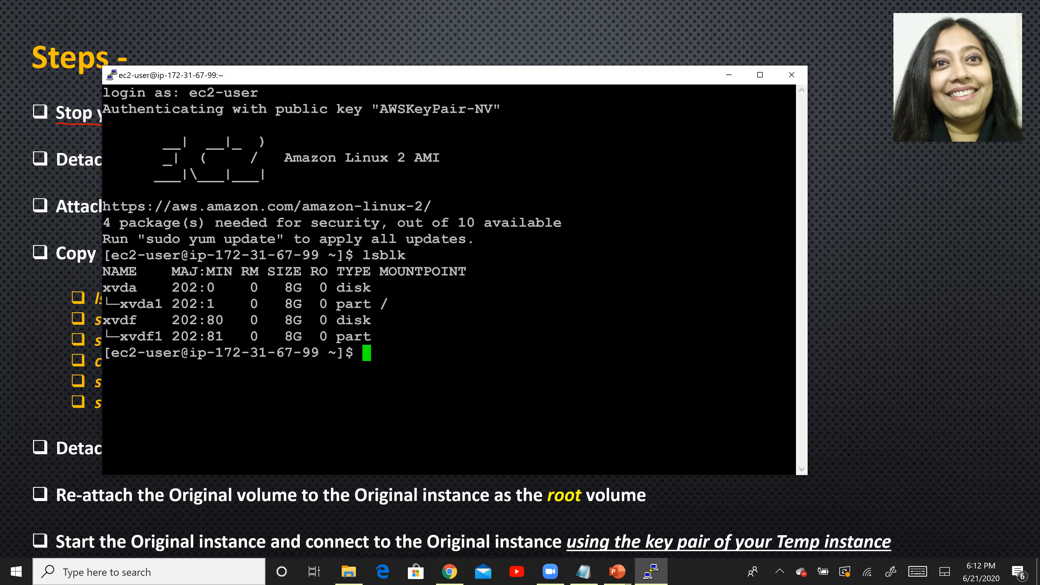
{"action": "left_click_drag", "start_coordinate": [105, 321], "coordinate": [400, 342]}
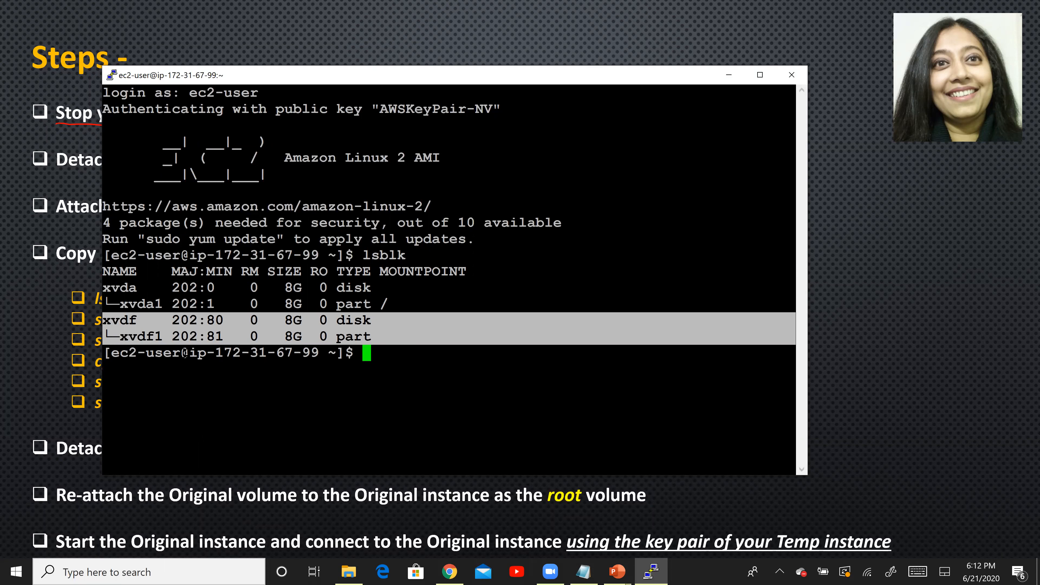
Step: Switch to the PowerPoint slide show and mark the mkdir and mount commands with the pen
{"action": "key", "text": "alt+Tab"}
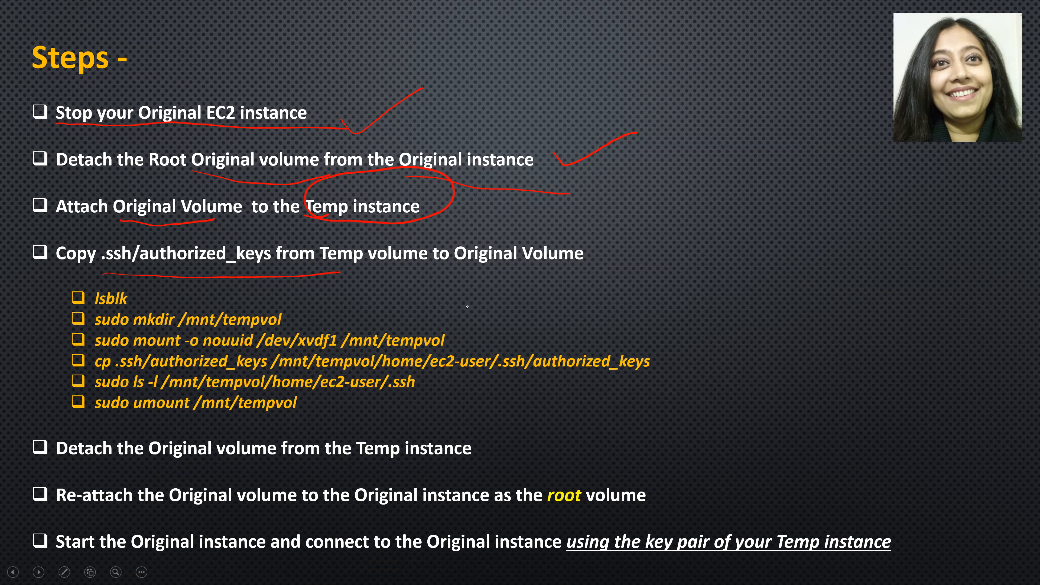
{"action": "left_click_drag", "start_coordinate": [308, 315], "coordinate": [349, 295]}
{"action": "left_click_drag", "start_coordinate": [460, 334], "coordinate": [508, 317]}
Step: Switch to the Notepad notes and go to the prepared list of commands for mounting and copying keys
{"action": "key", "text": "alt+Tab"}
{"action": "key", "text": "alt+Tab"}
{"action": "key", "text": "alt+Tab"}
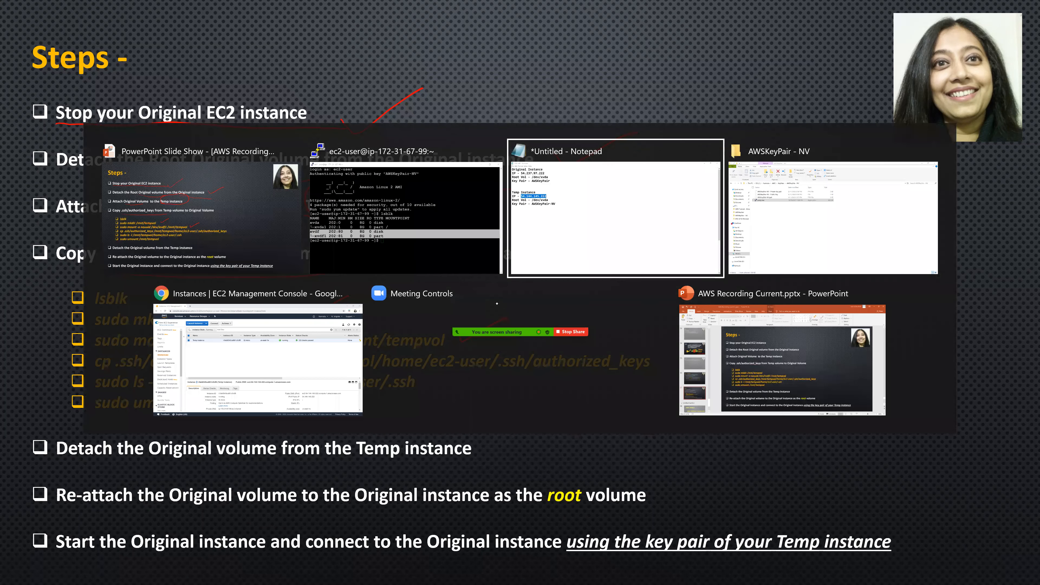
{"action": "key", "text": "alt+shift+Tab"}
{"action": "left_click", "coordinate": [456, 293]}
{"action": "scroll", "coordinate": [456, 293], "scroll_direction": "down", "scroll_amount": 5}
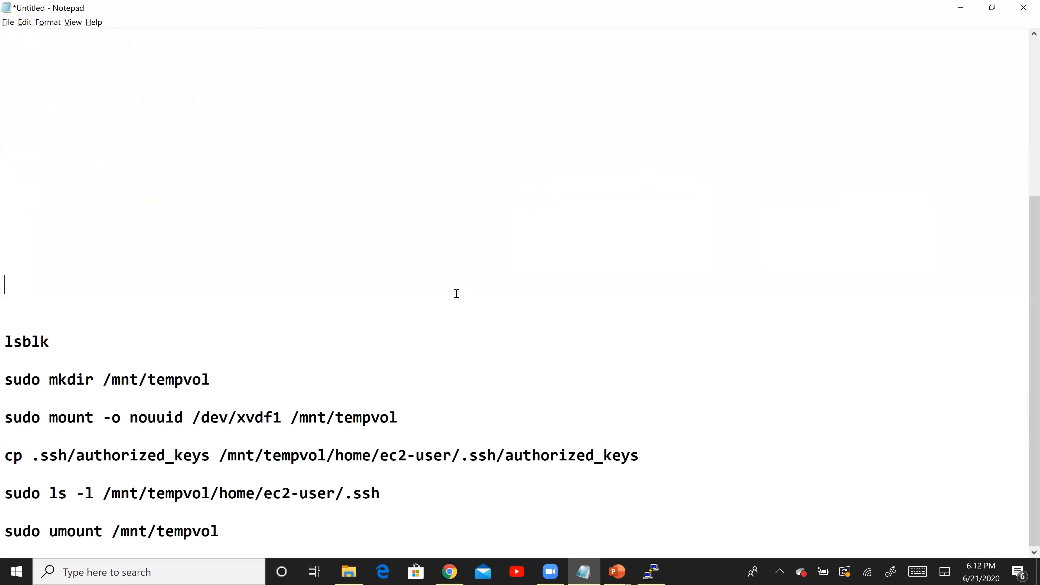